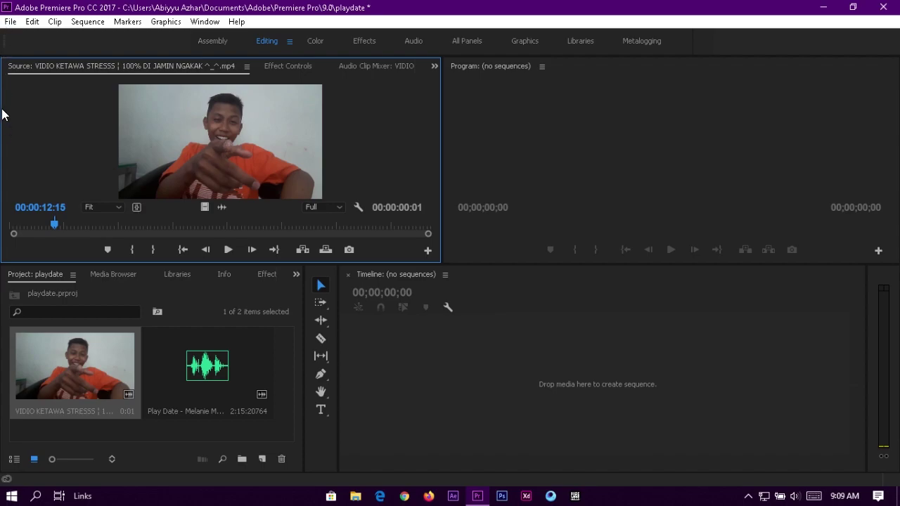
Bring up the File menu's options for creating new project items.
click(9, 22)
Create a 720×720 square sequence from the Digital SLR 720p DSLR 720p60 preset.
mouse_move(31, 37)
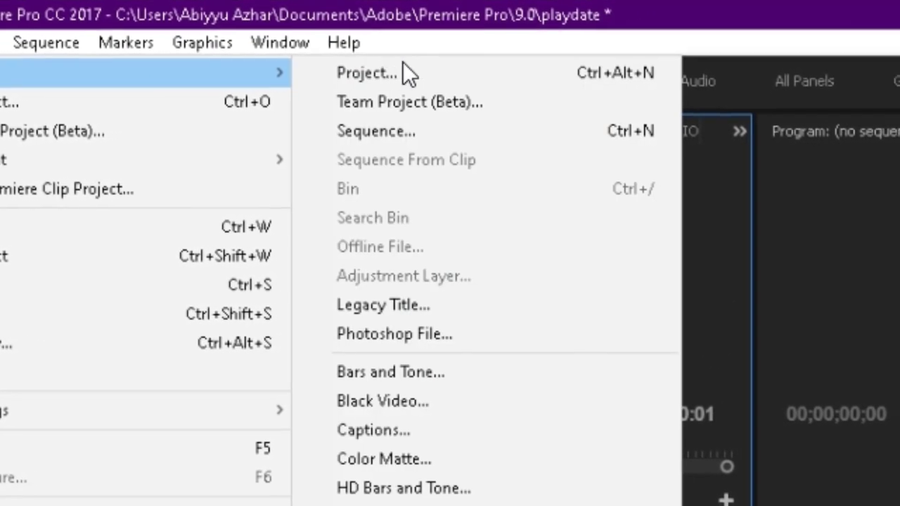
click(324, 125)
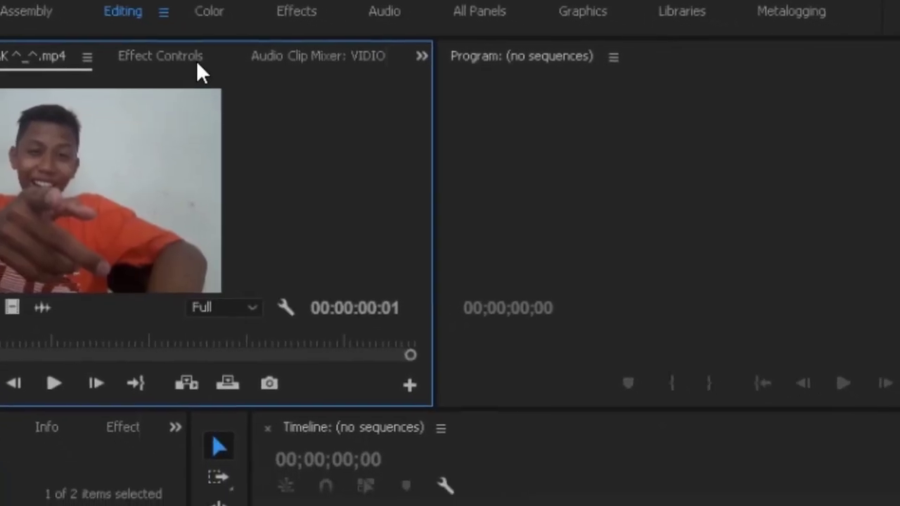
click(57, 154)
click(57, 155)
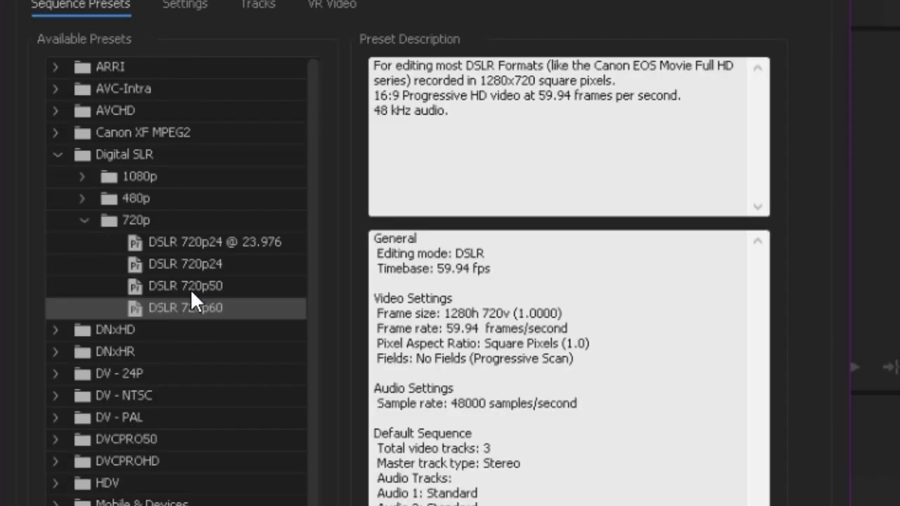
click(85, 220)
click(85, 220)
click(185, 7)
click(267, 134)
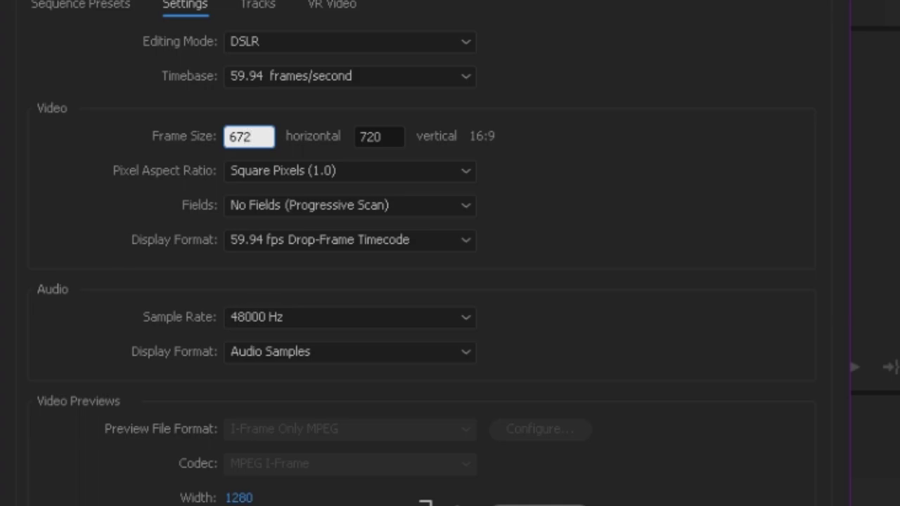
text(720)
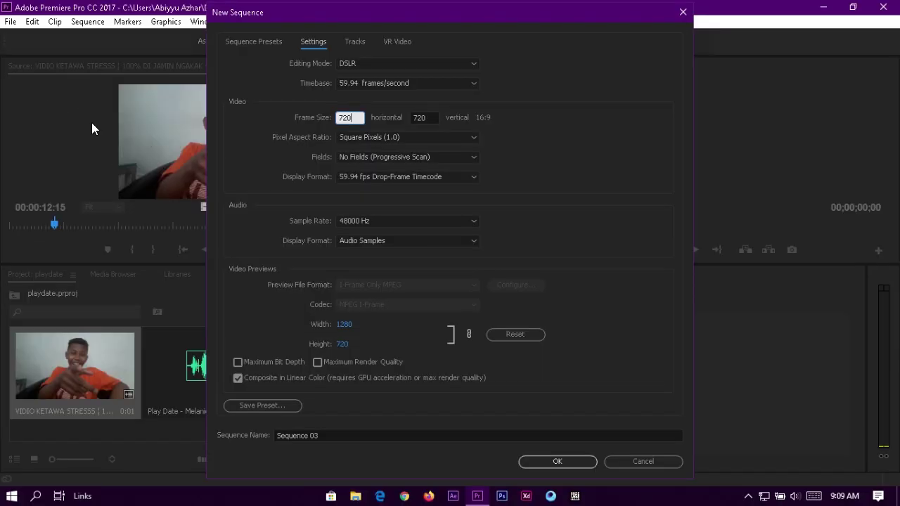
click(523, 460)
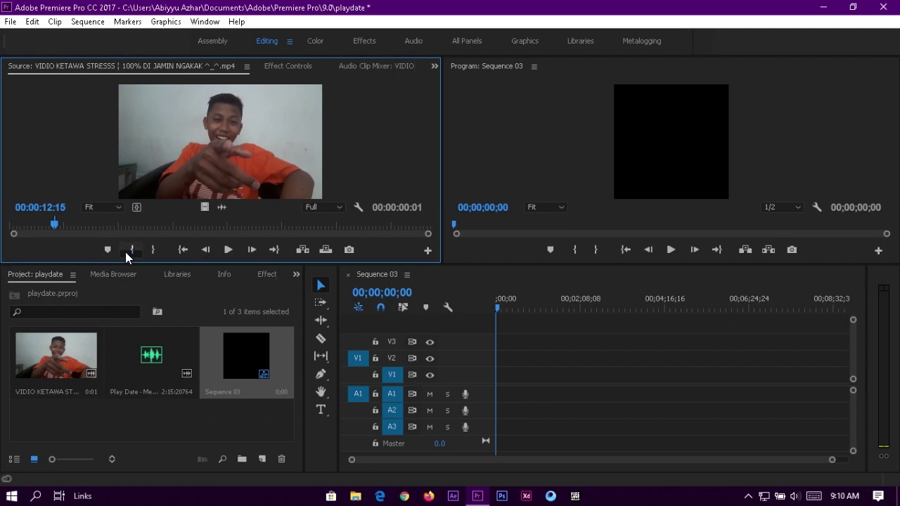
Mark an out point on the laughing clip and place it on V1, keeping the sequence settings.
drag(57, 225, 67, 226)
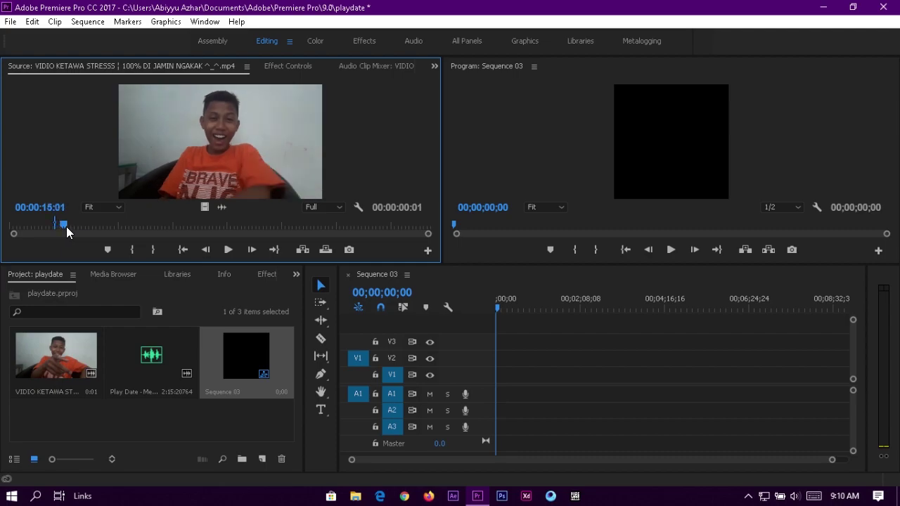
click(155, 256)
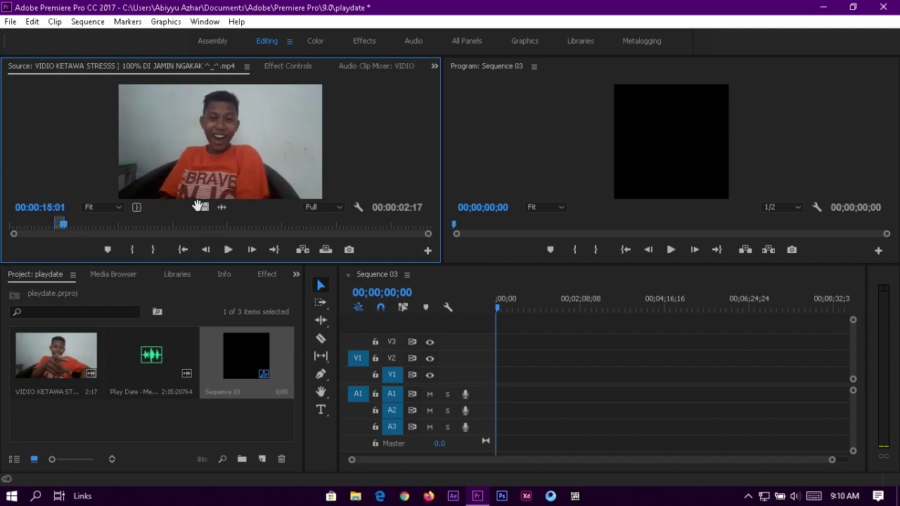
drag(525, 396, 506, 386)
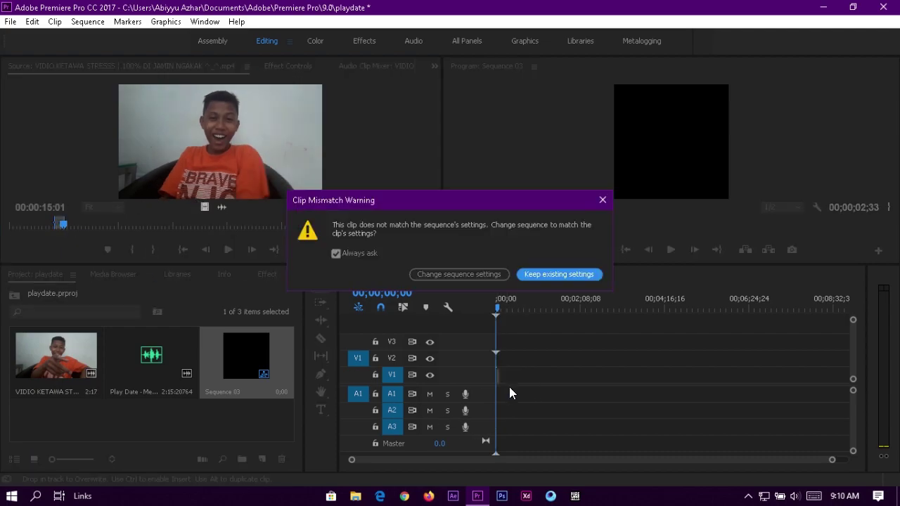
click(549, 276)
drag(836, 462, 662, 465)
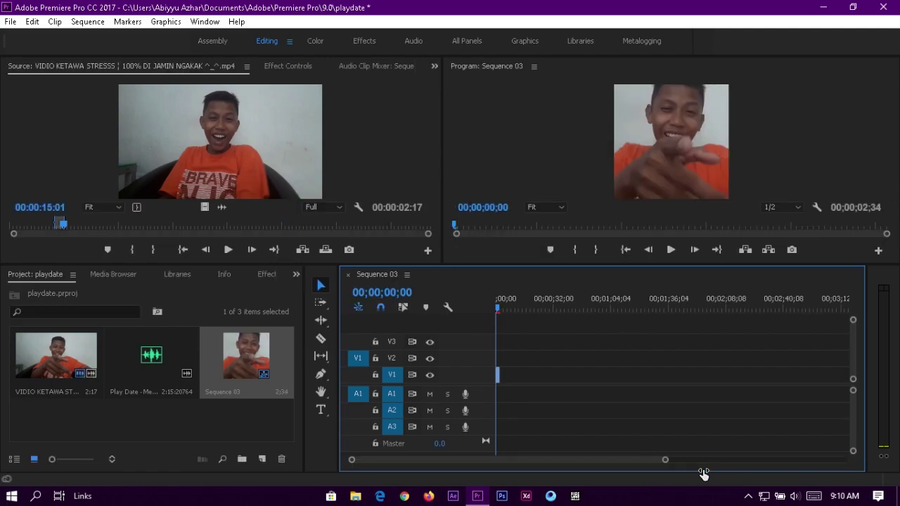
Add the Play Date song to track A1 and park the playhead where the shot ends.
click(369, 41)
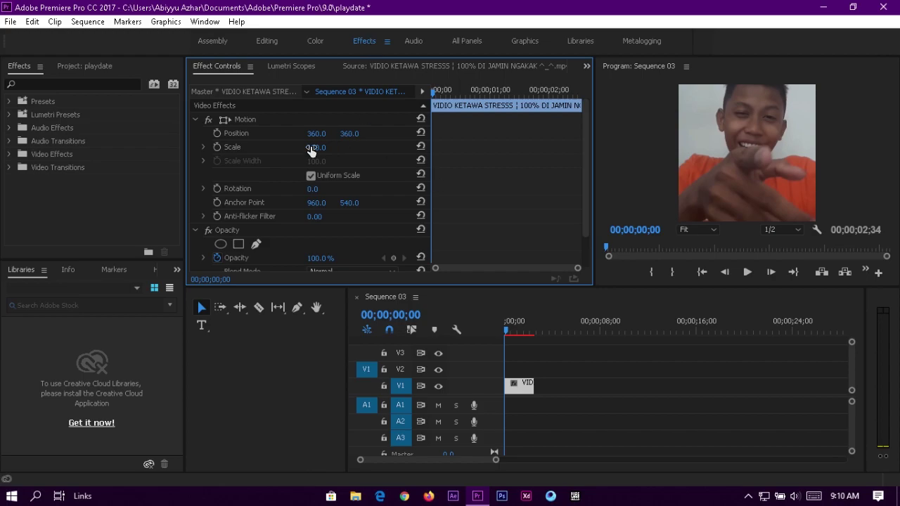
click(267, 40)
double_click(167, 361)
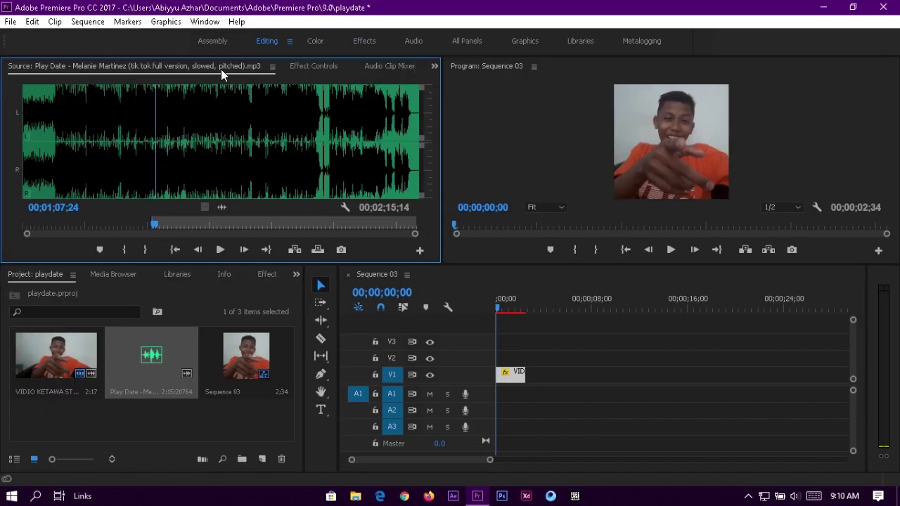
drag(221, 207, 556, 414)
drag(490, 459, 442, 458)
mouse_move(572, 307)
mouse_down()
mouse_move(553, 307)
mouse_move(626, 308)
mouse_up()
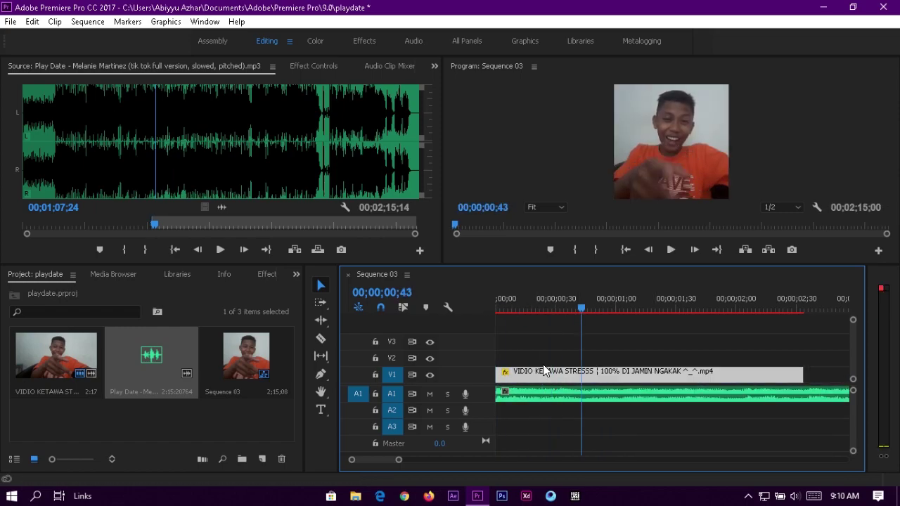
Split the V1 clip at 00;00;01;05 and delete the piece after the cut.
key(ctrl+k)
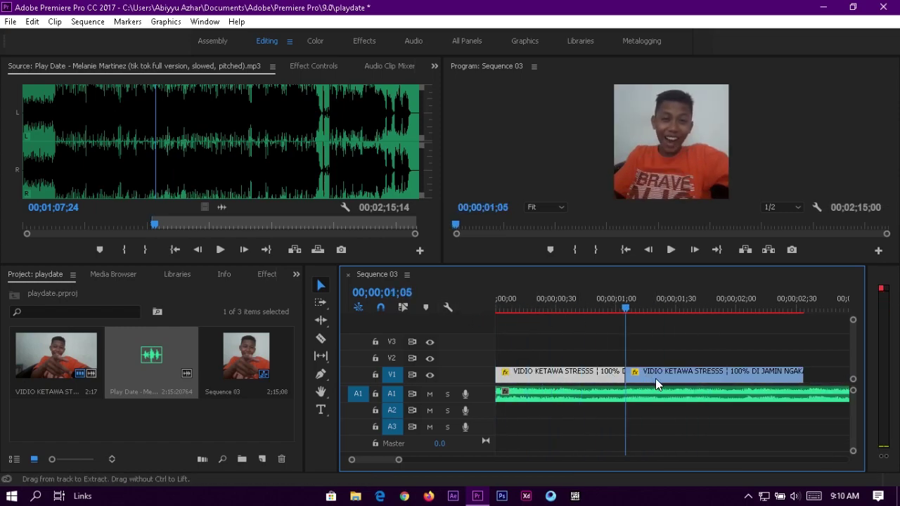
click(660, 378)
key(Delete)
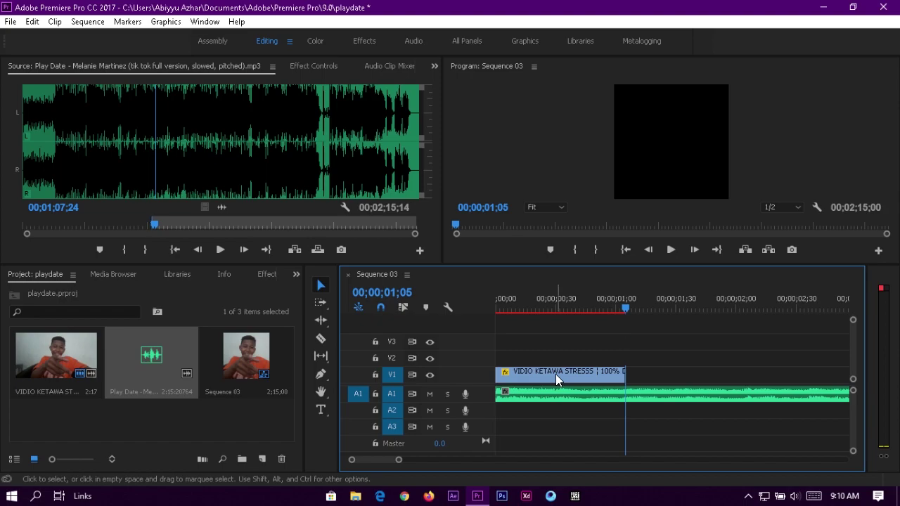
Slow the remaining clip to 30% speed with Optical Flow interpolation.
click(555, 374)
right_click(555, 374)
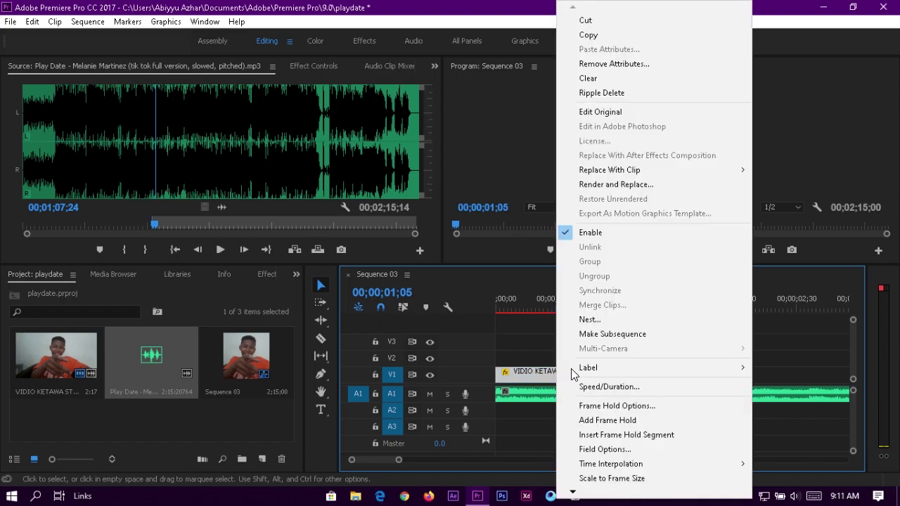
click(606, 387)
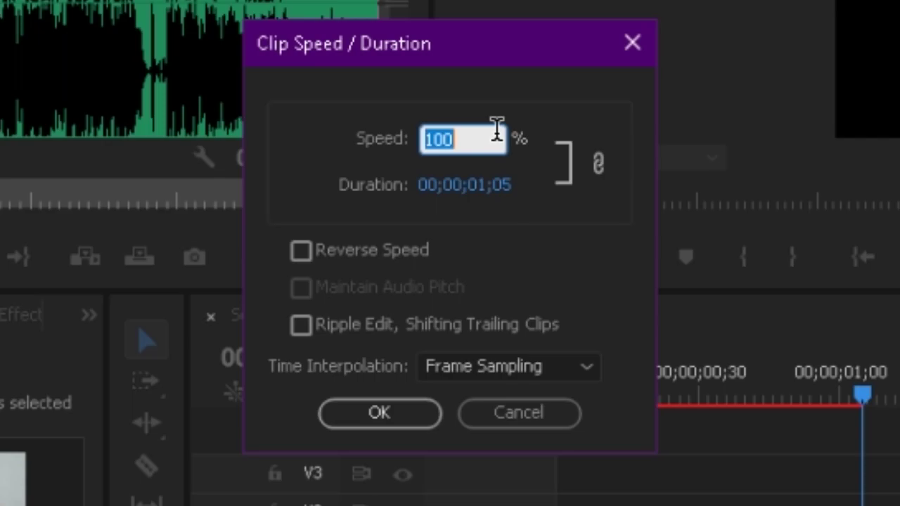
text(30)
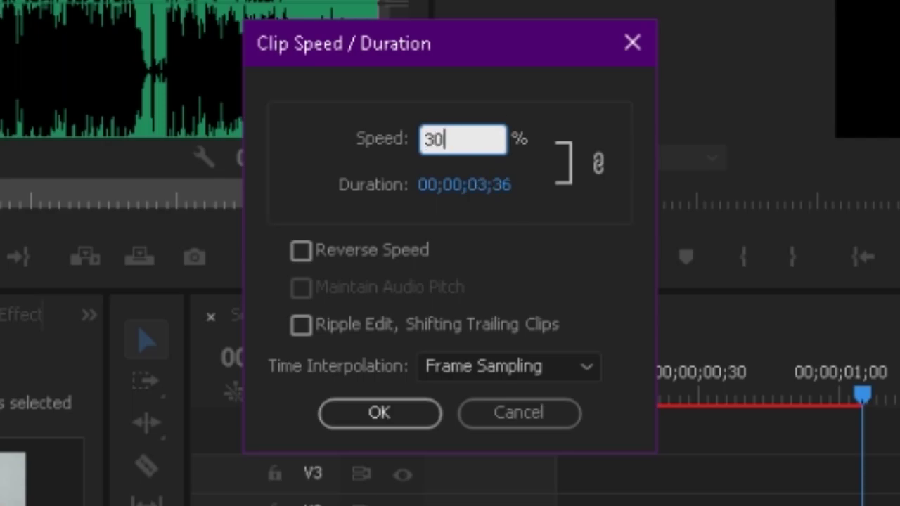
click(562, 373)
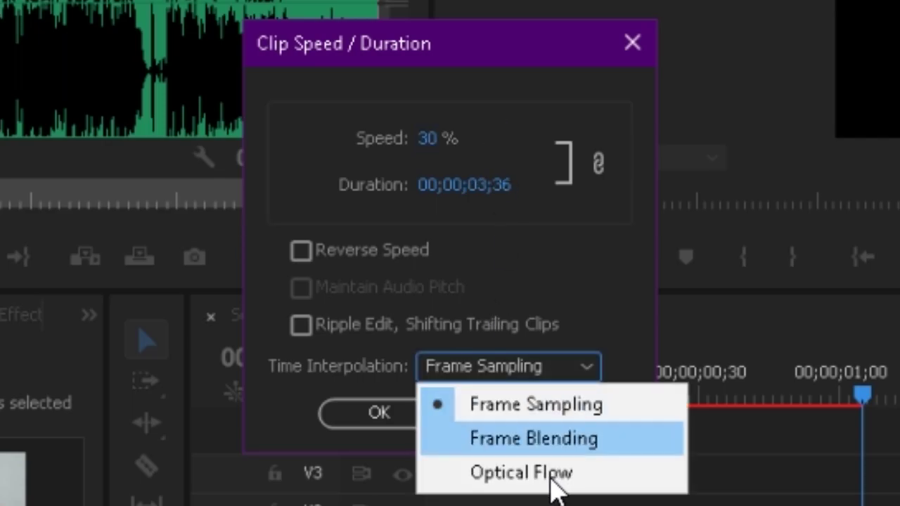
click(552, 475)
click(388, 418)
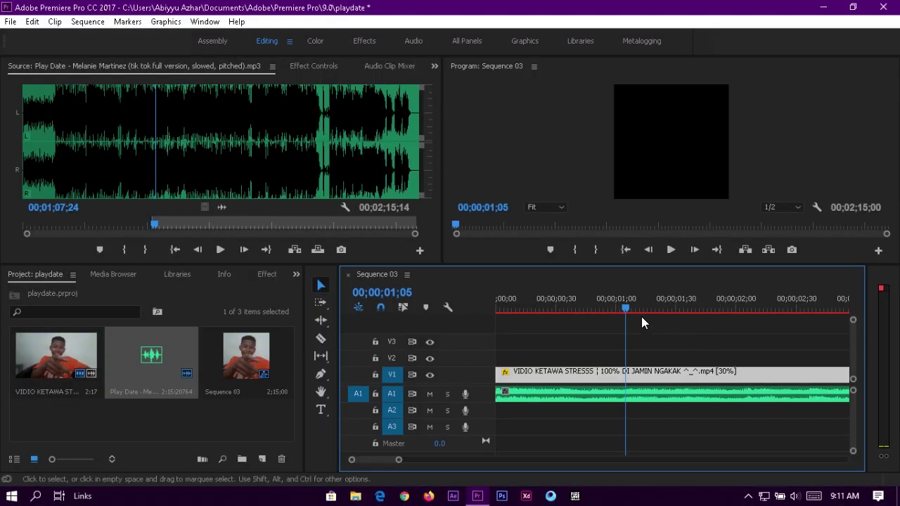
Preview the slowed opening shot and keep the V1 clip at the sequence start.
mouse_move(641, 316)
mouse_down()
mouse_move(470, 322)
mouse_move(496, 339)
mouse_move(587, 347)
mouse_up()
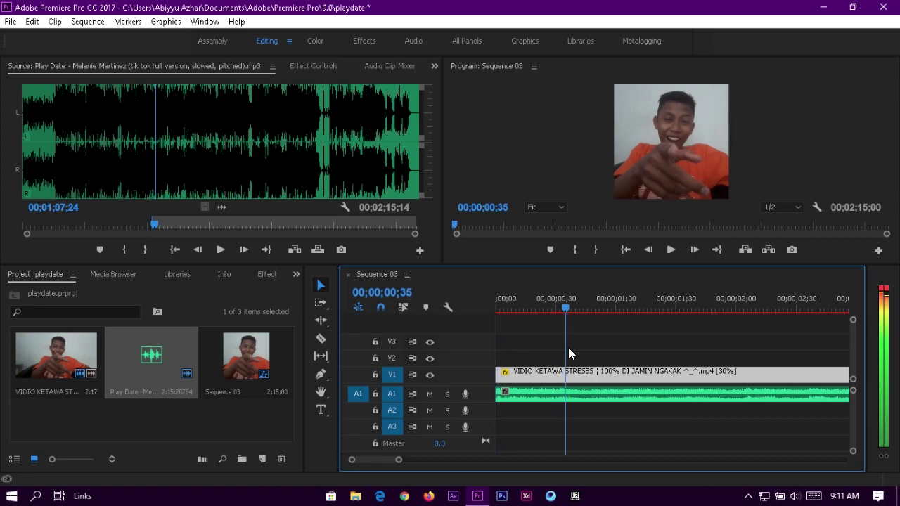
drag(588, 347, 628, 316)
drag(633, 372, 557, 377)
drag(512, 315, 568, 314)
scroll(519, 455, up, 1)
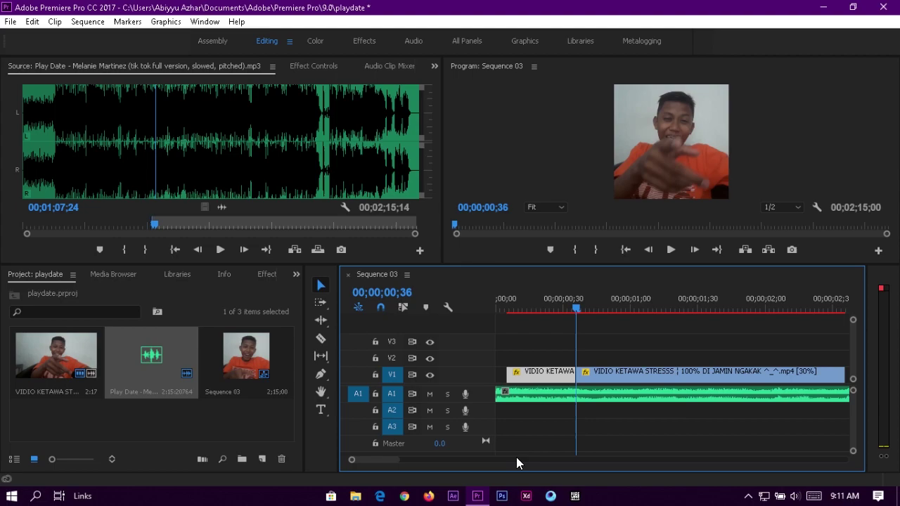
click(501, 312)
Overwrite a second laughing-clip piece into V1 where the first shot ends.
drag(502, 311, 661, 310)
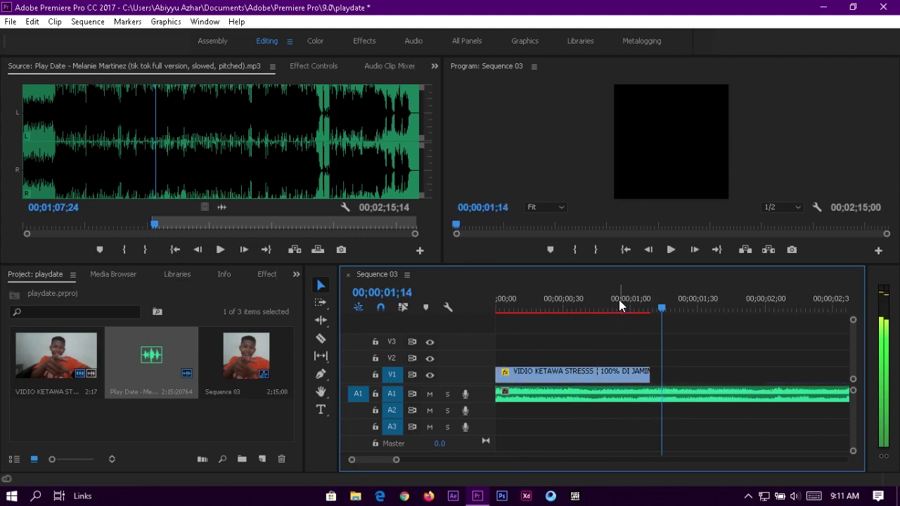
double_click(56, 355)
key(i)
key(period)
key(alt+shift+4)
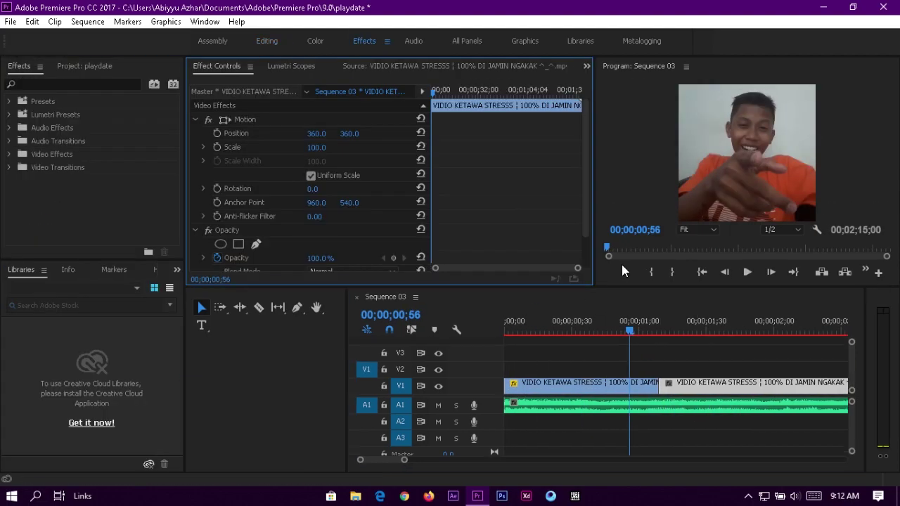
Give the new clip Frame Blending interpolation and review the edit.
right_click(703, 383)
click(765, 384)
click(478, 296)
click(483, 326)
key(Return)
key(space)
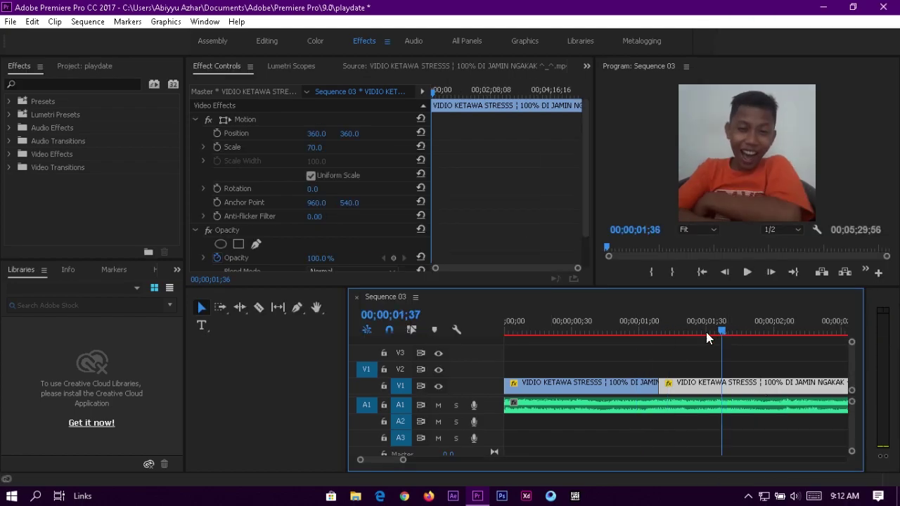
key(ctrl+z)
key(alt+shift+2)
Mark In and Out on another laughing moment and overwrite it into V1.
click(79, 224)
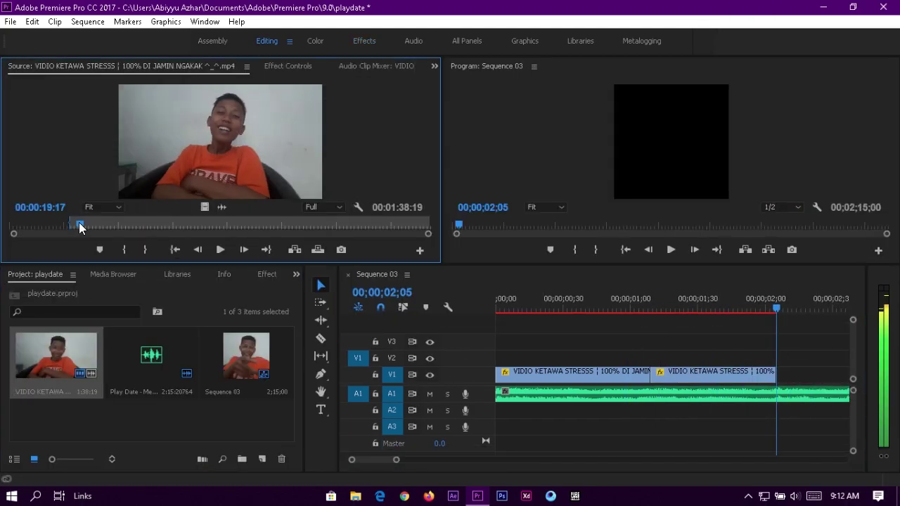
key(i)
key(o)
key(period)
key(alt+shift+4)
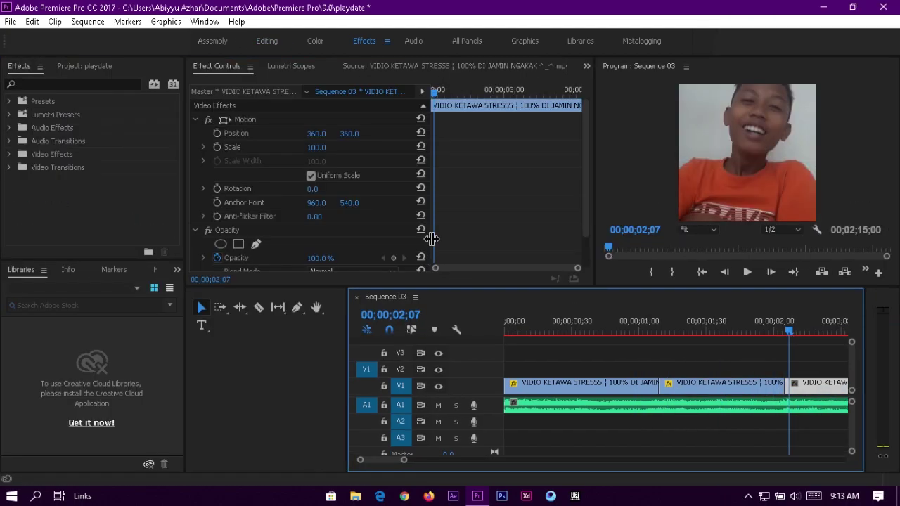
drag(847, 461, 397, 464)
click(755, 371)
key(alt+shift+2)
Overwrite a fourth laughing moment into V1 and move to the next cut point.
drag(94, 225, 106, 225)
key(i)
key(period)
key(alt+shift+4)
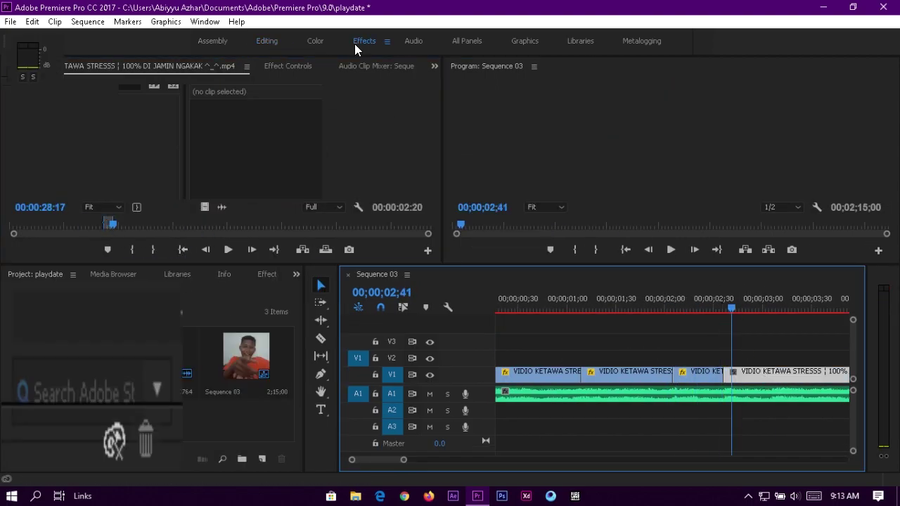
click(599, 331)
key(alt+shift+2)
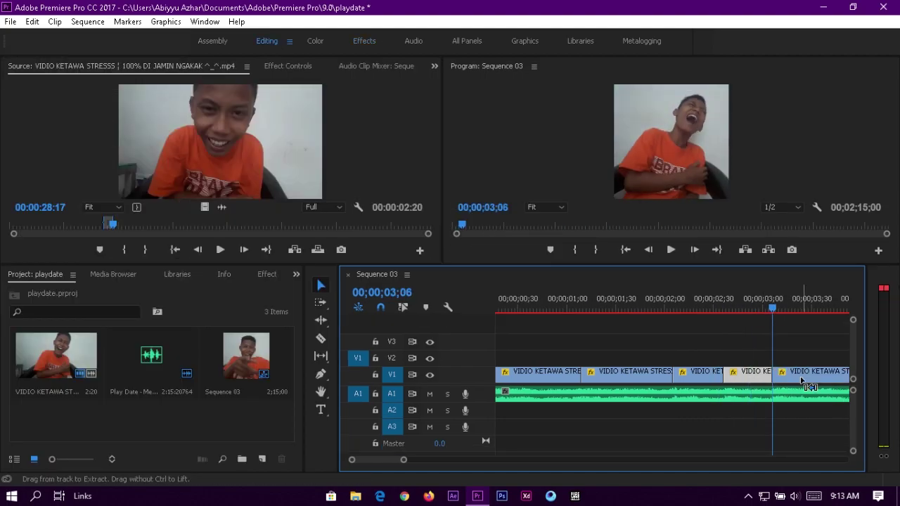
Overwrite another source piece, set it to 200% speed, and trim it to end at 04;10.
drag(106, 225, 121, 225)
key(i)
key(period)
key(alt+shift+4)
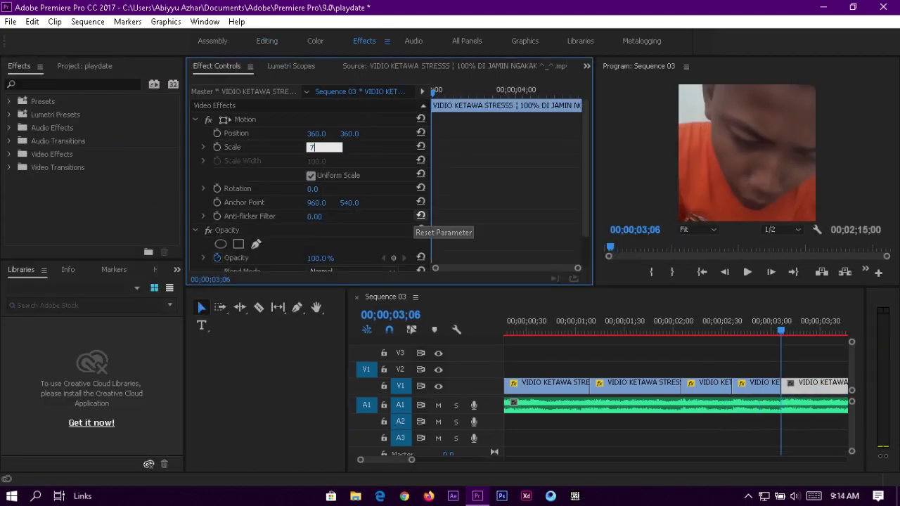
key(ctrl+r)
text(200)
key(Return)
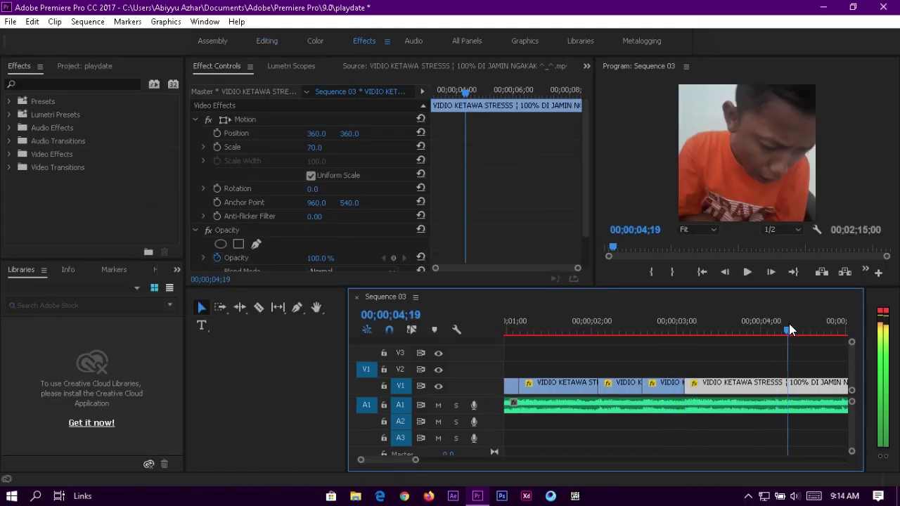
drag(789, 330, 773, 335)
key(w)
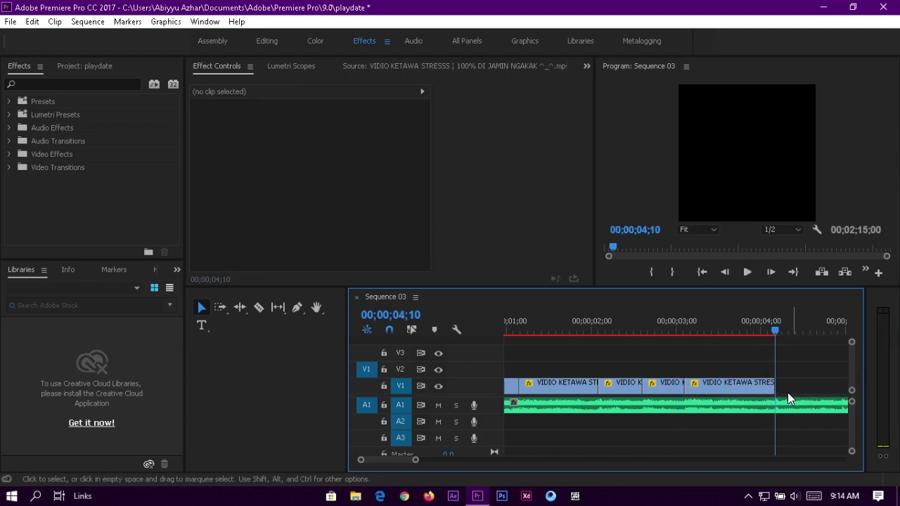
Overwrite the next source shot into V1 and slow it to 30% speed.
key(alt+shift+2)
key(period)
click(791, 397)
key(alt+shift+4)
drag(344, 134, 350, 134)
key(ctrl+r)
text(30)
key(Return)
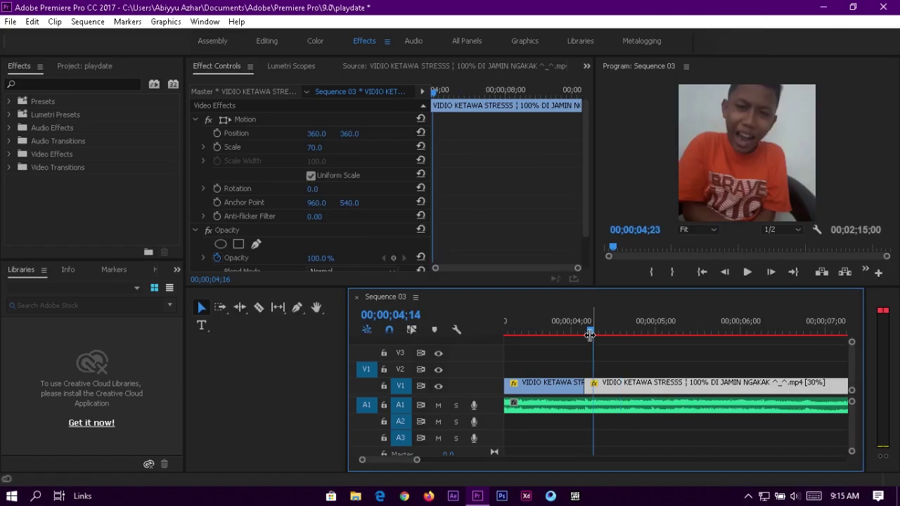
drag(576, 325, 763, 330)
key(alt+shift+2)
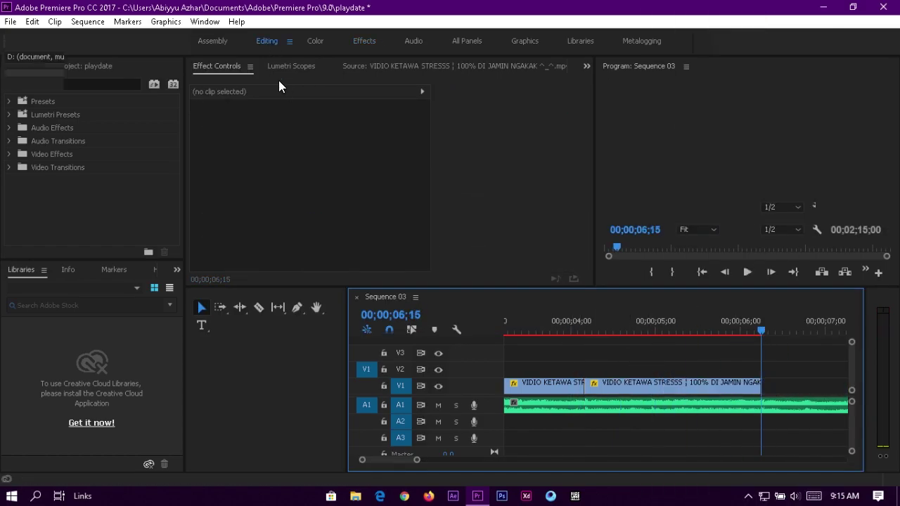
Add a trimmed source shot at the end of V1, cut at about 07;17, and select all V1 clips.
drag(205, 206, 779, 380)
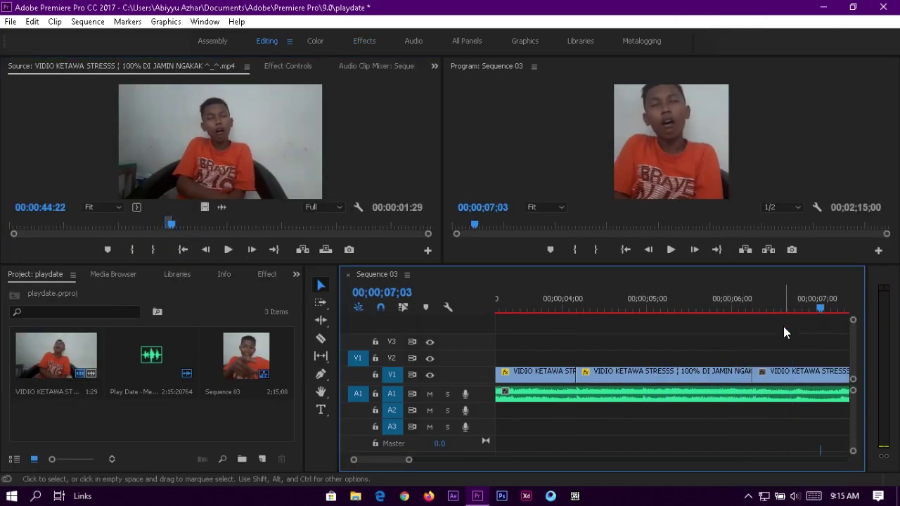
click(756, 316)
key(w)
drag(763, 310, 738, 310)
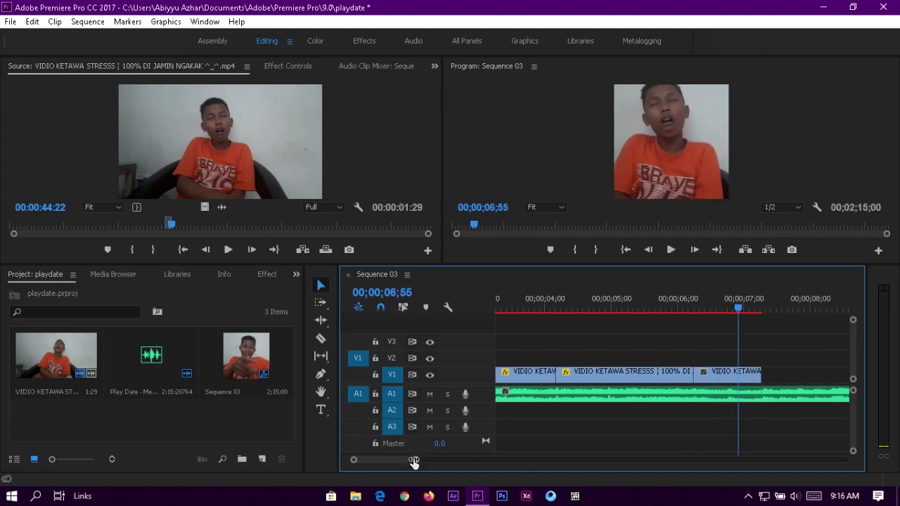
drag(416, 459, 443, 460)
drag(701, 345, 450, 370)
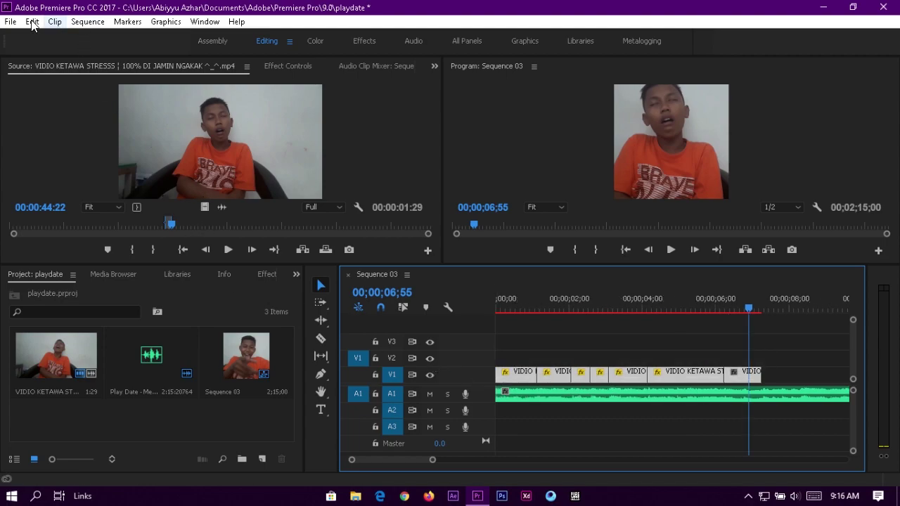
click(87, 21)
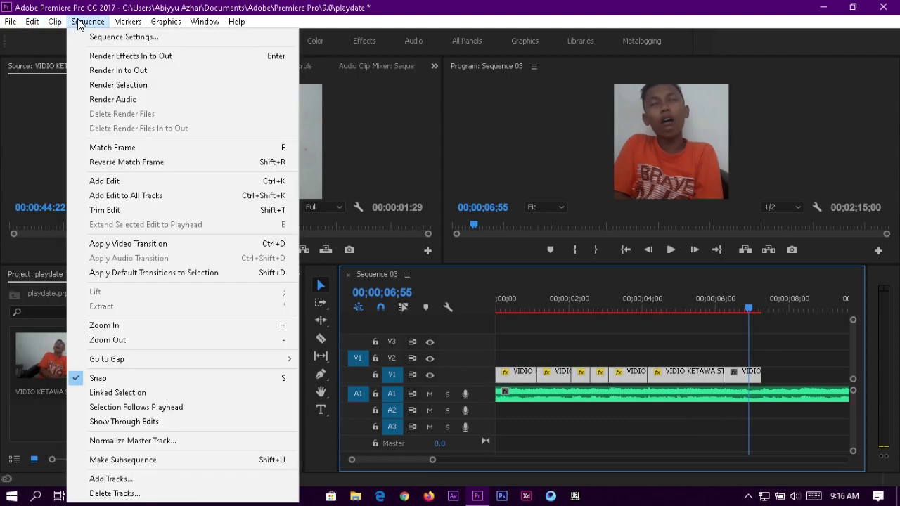
Render previews of the selected V1 clips and play the sequence back from the start.
click(102, 99)
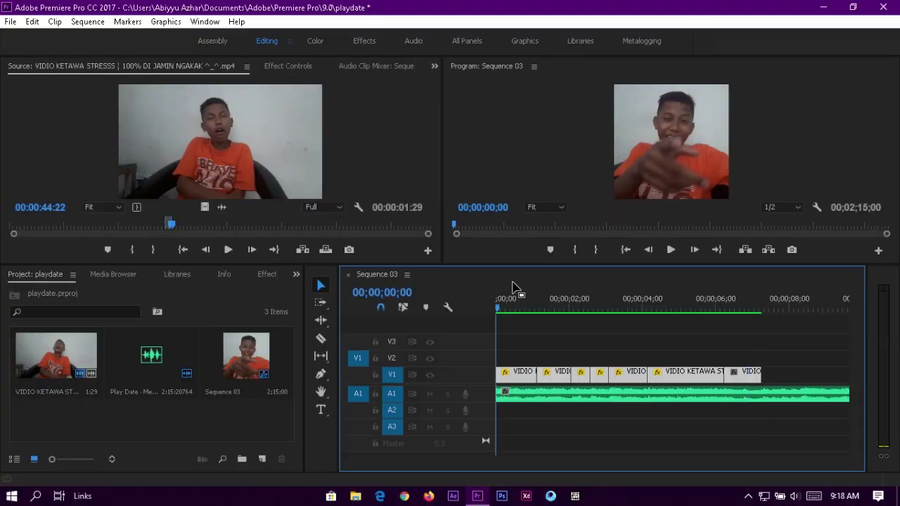
key(space)
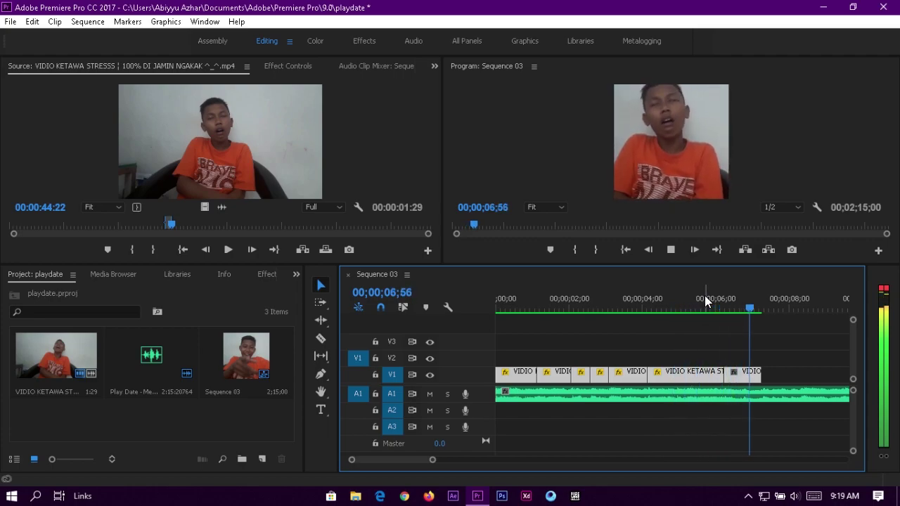
key(space)
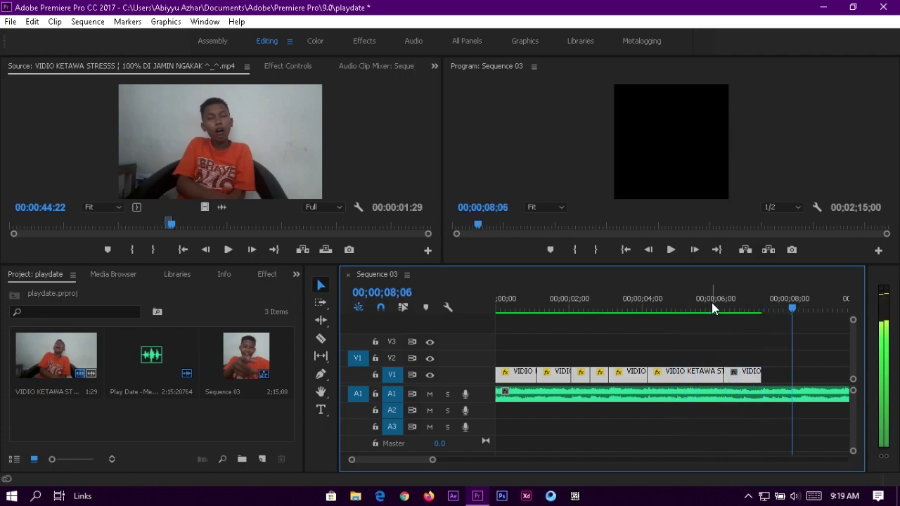
key(Home)
key(space)
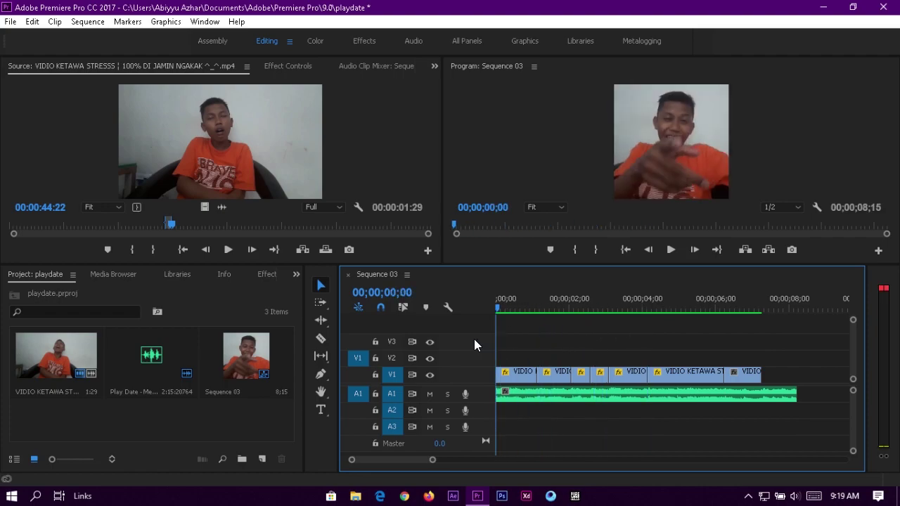
key(space)
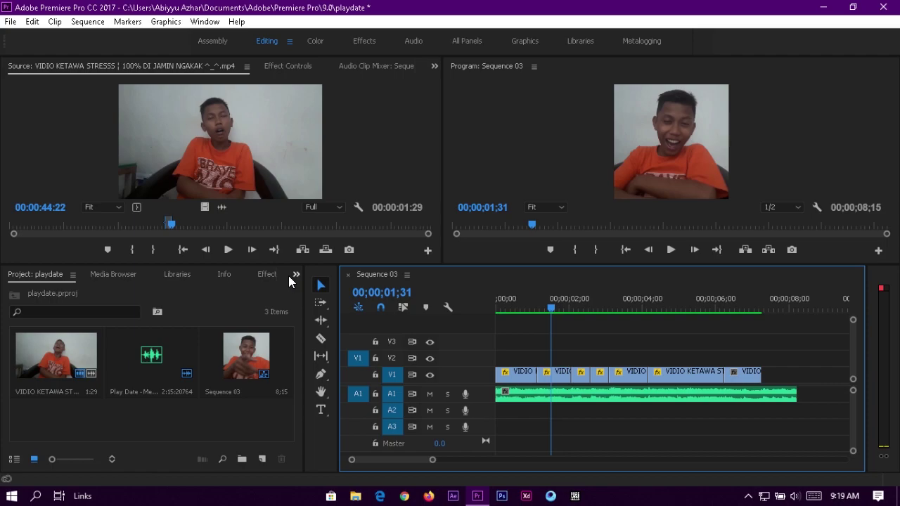
Search 'level' and drop Levels onto the first V1 clip, showing its controls at the clip start.
click(269, 274)
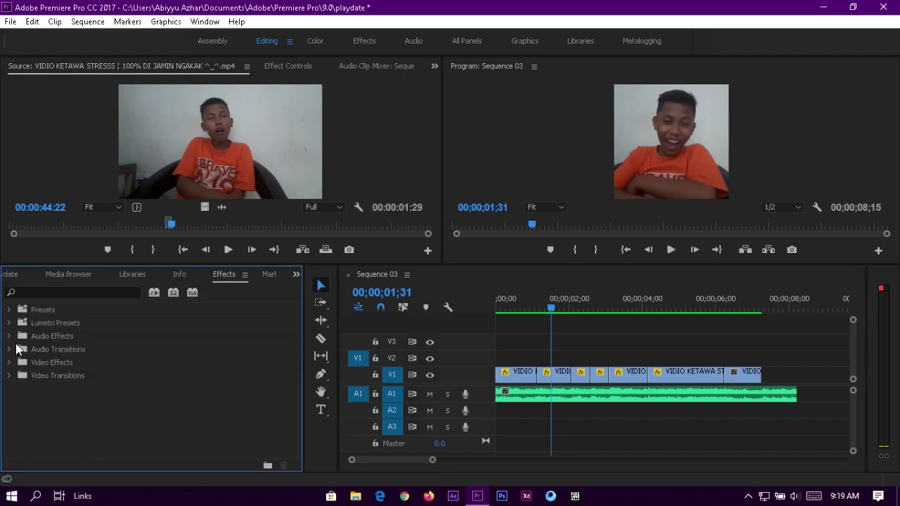
click(45, 293)
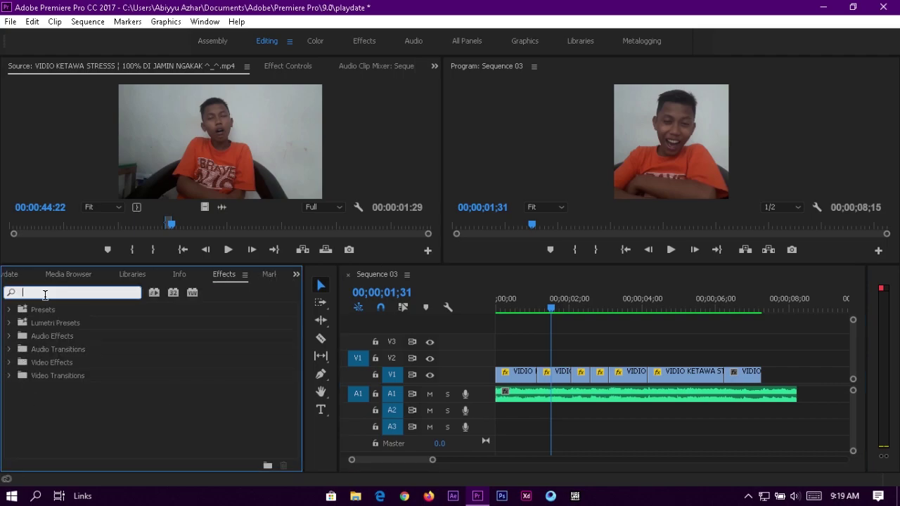
text(level)
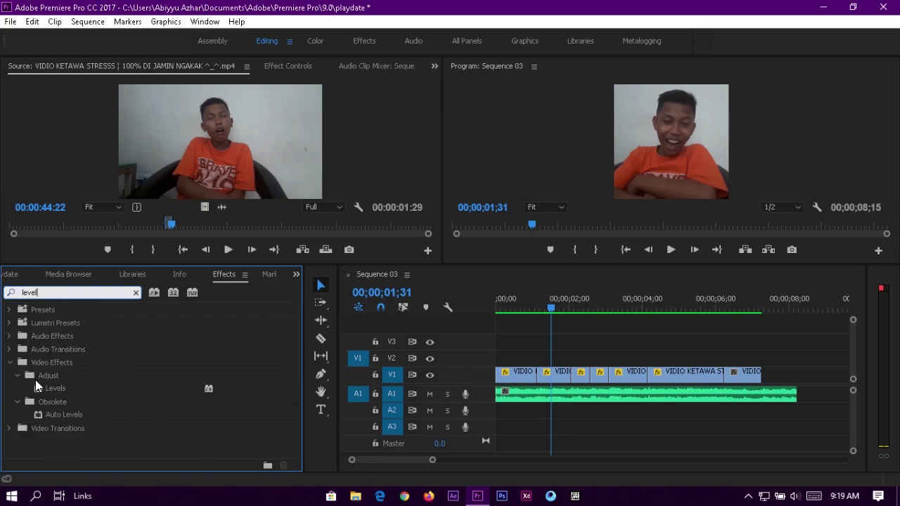
mouse_move(50, 390)
mouse_down()
mouse_move(517, 391)
mouse_move(516, 380)
mouse_up()
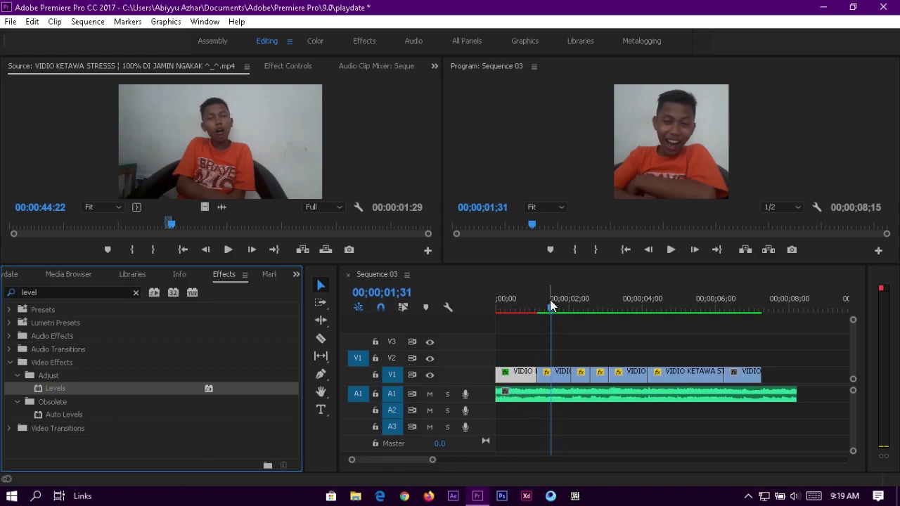
click(522, 307)
click(364, 38)
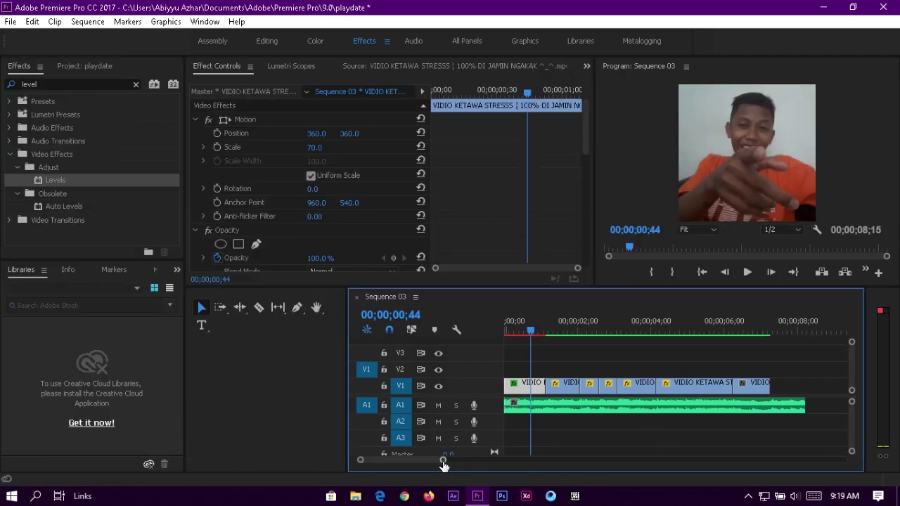
drag(443, 459, 424, 460)
drag(526, 91, 431, 101)
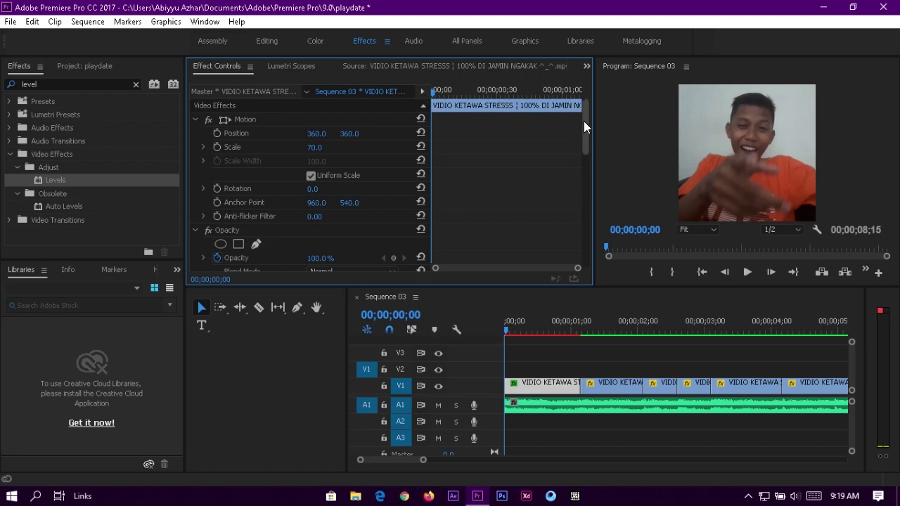
drag(584, 121, 583, 171)
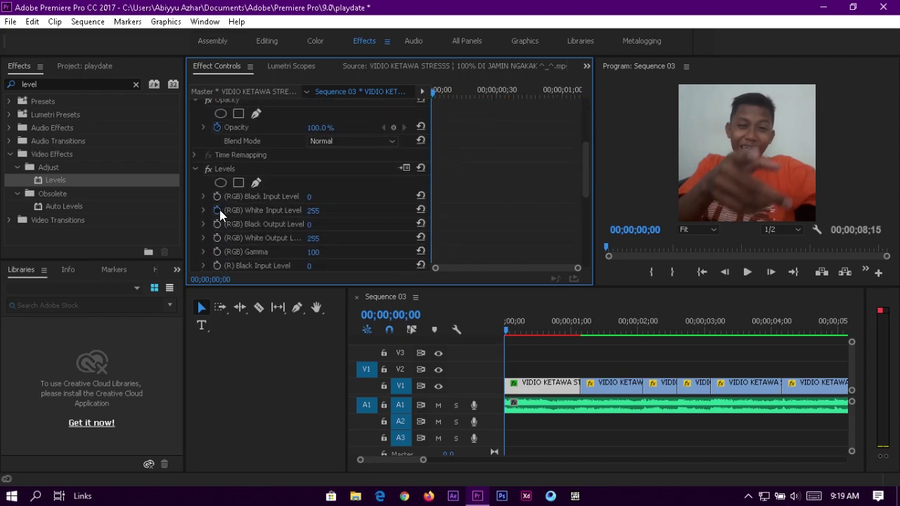
Keyframe White Input Level at 100 at the clip start, rising to 255 shortly after.
click(217, 209)
click(312, 211)
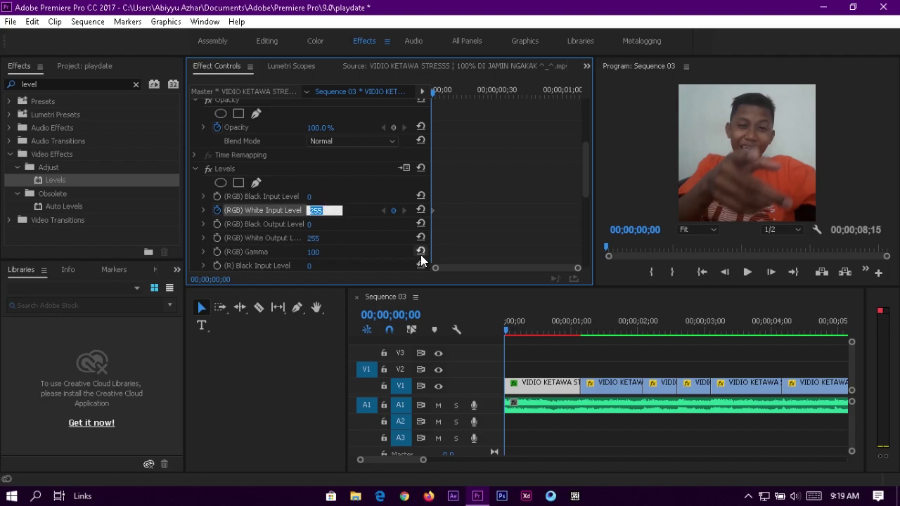
text(100)
key(Return)
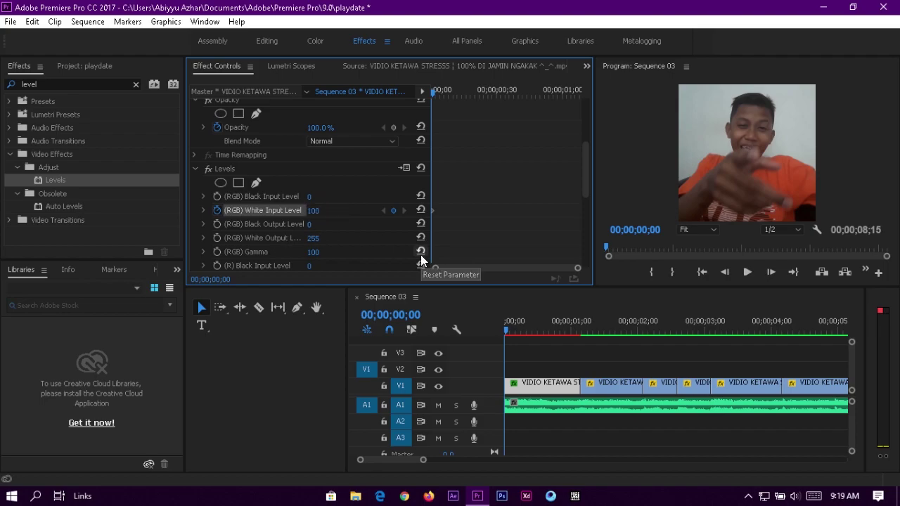
key(space)
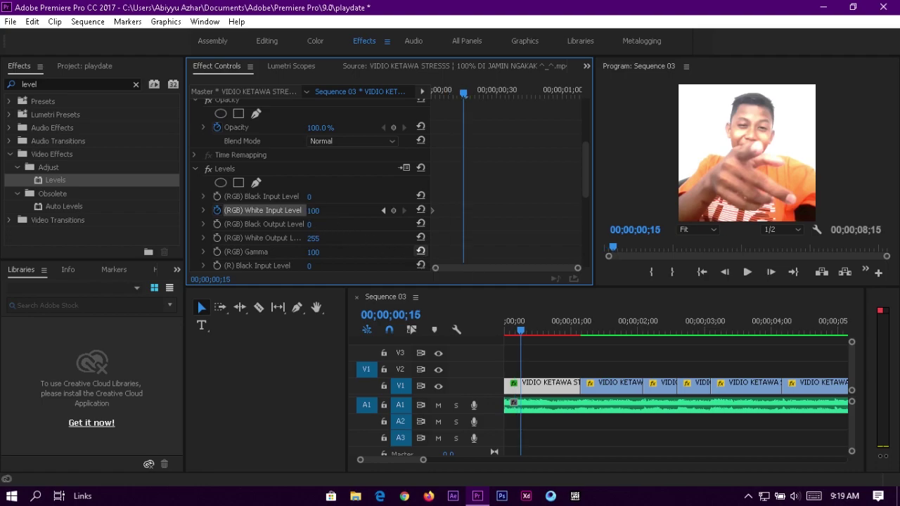
drag(313, 210, 365, 210)
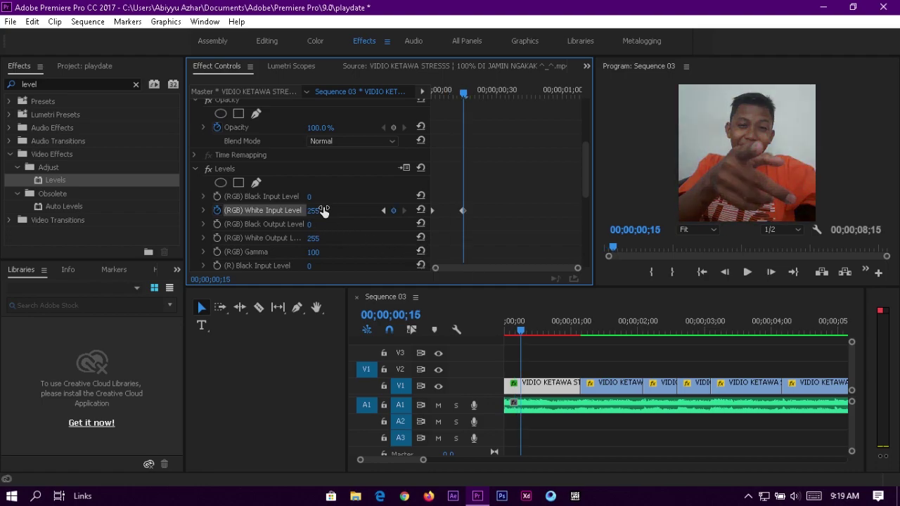
key(space)
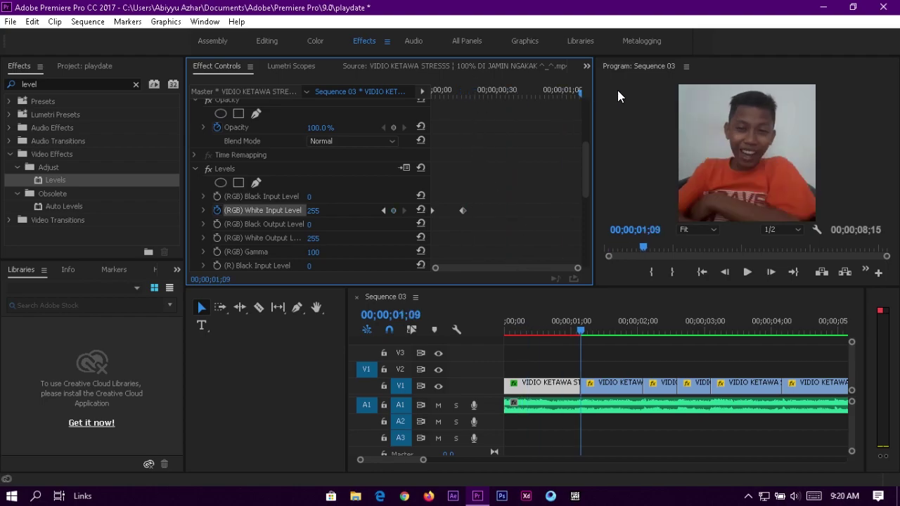
Add a lowered White Input Level keyframe at 01;09 and a 255 keyframe at 00;54.
drag(583, 92, 584, 97)
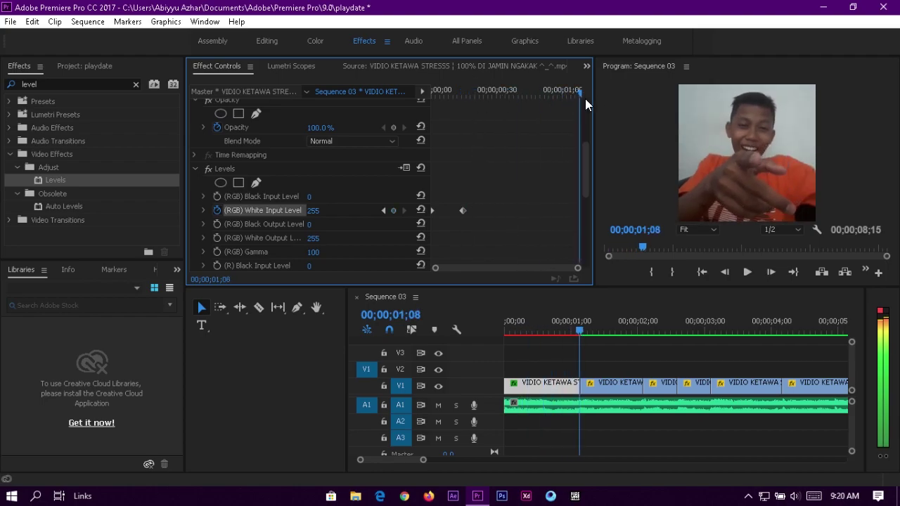
click(393, 211)
click(328, 214)
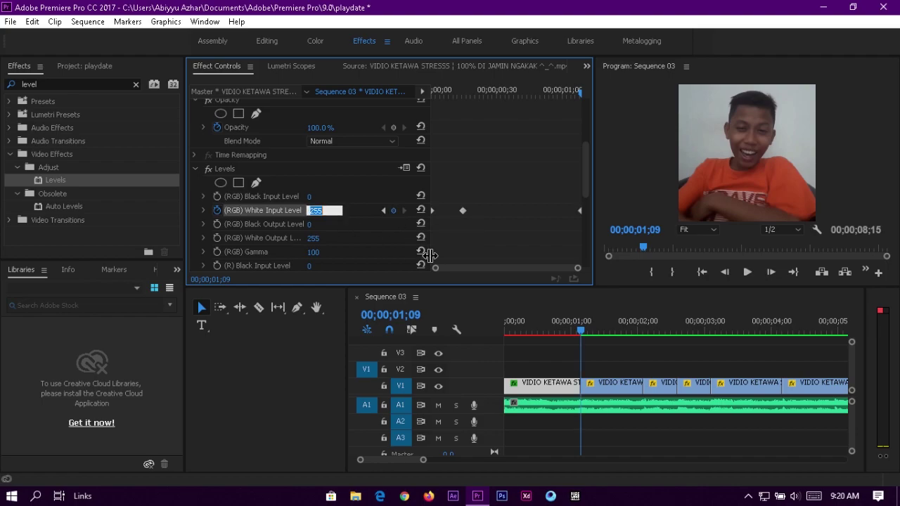
text(60)
key(Return)
key(shift+Left)
key(shift+Left)
key(shift+Left)
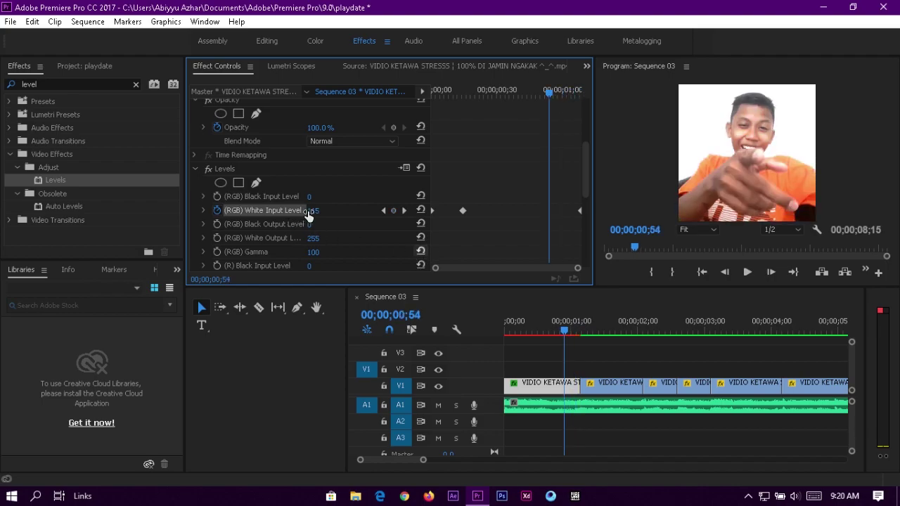
drag(307, 216, 406, 216)
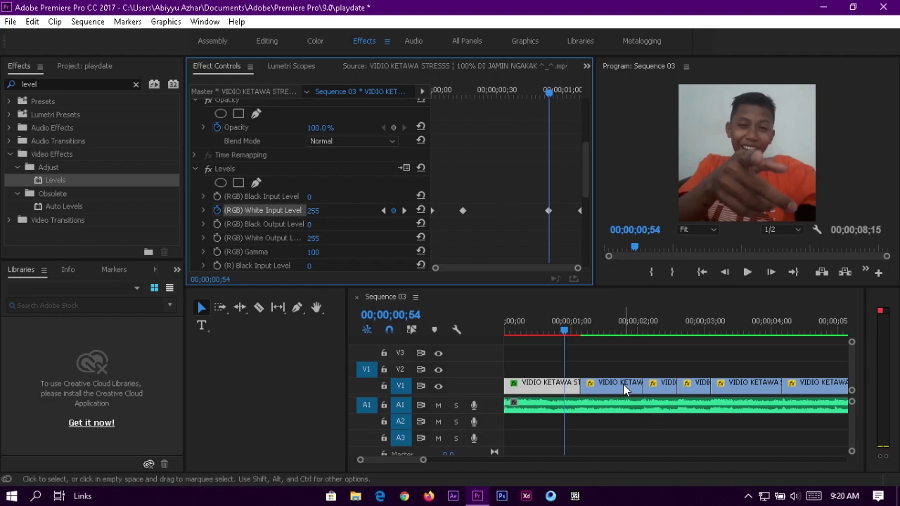
click(55, 181)
Apply Levels to the second V1 clip and keyframe White Input Level 100 at 01;09, then 255 later.
drag(54, 181, 602, 391)
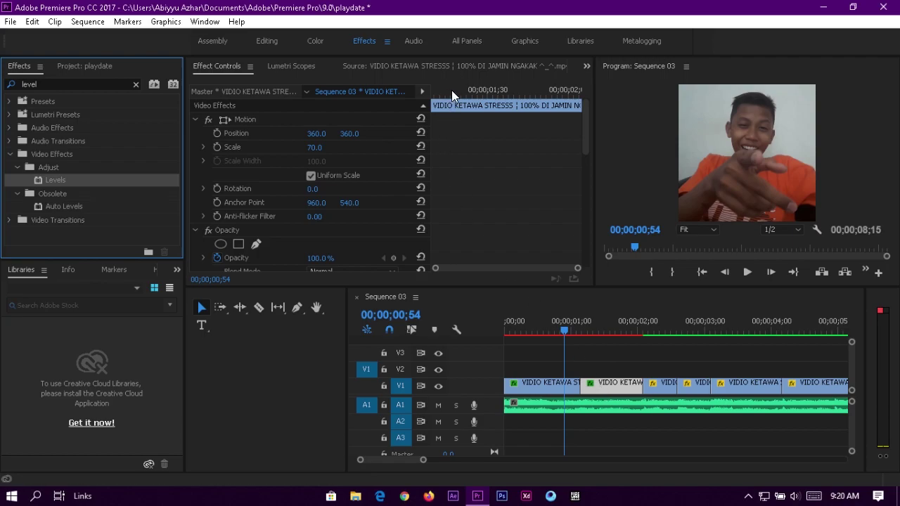
drag(452, 90, 419, 96)
drag(585, 138, 588, 177)
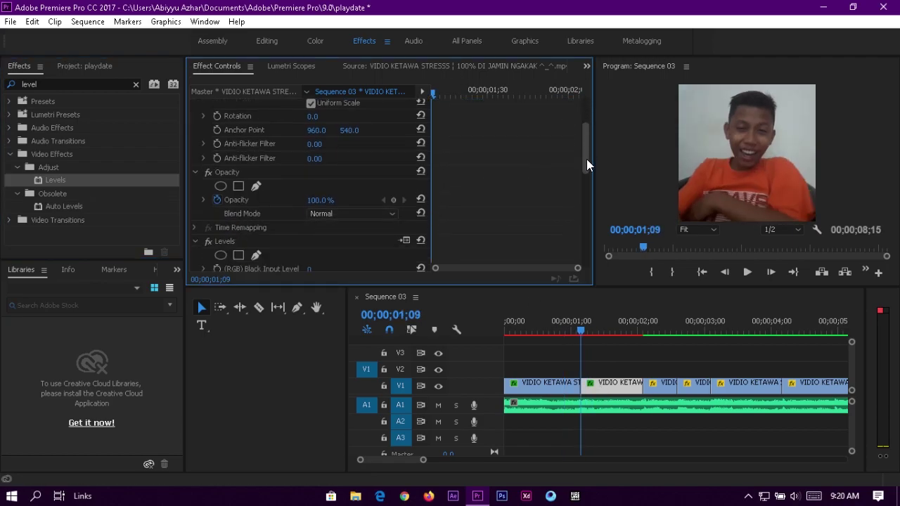
click(215, 199)
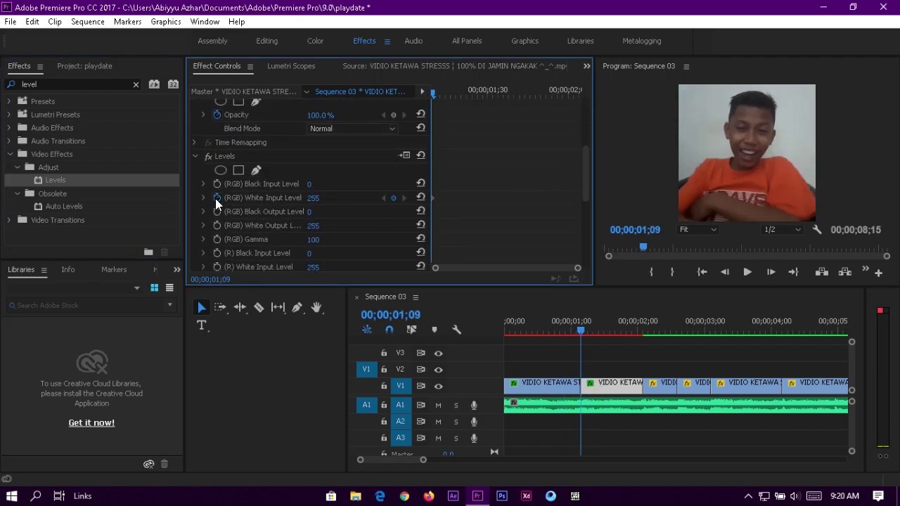
click(318, 197)
text(100)
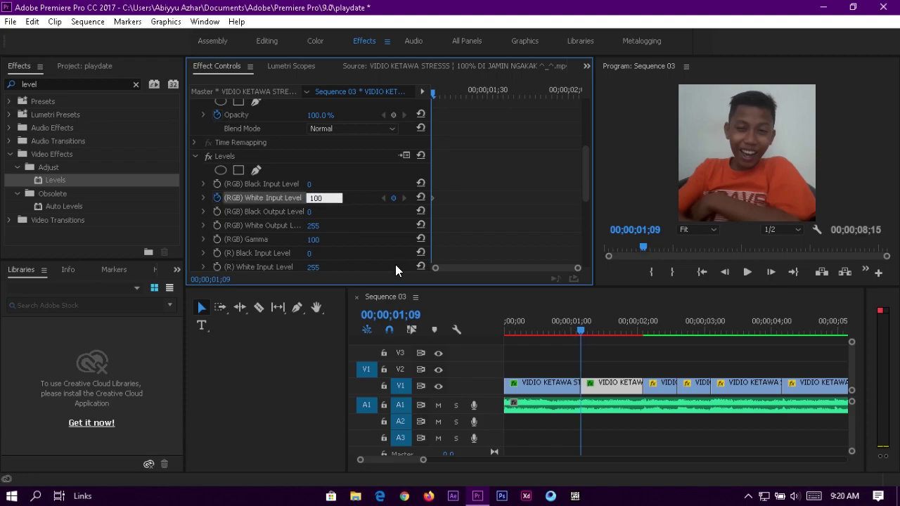
key(Return)
key(shift+Right)
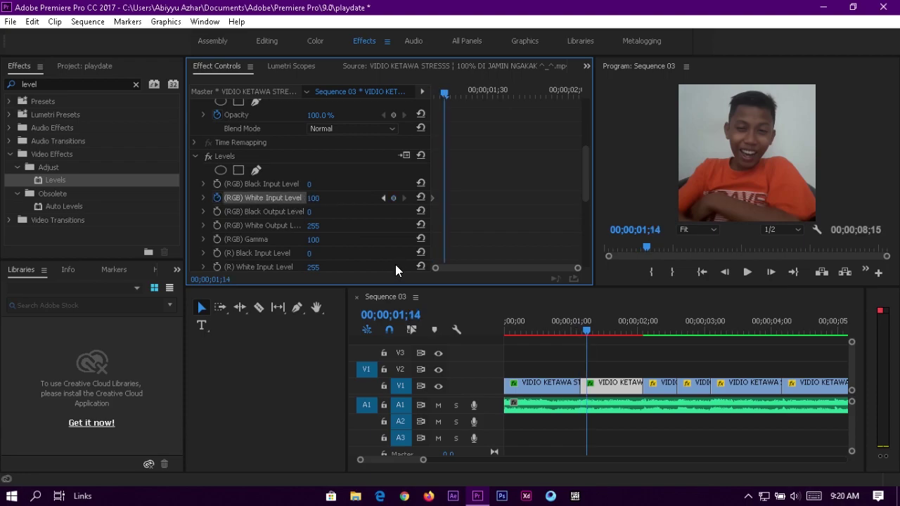
key(shift+Right)
key(shift+Right)
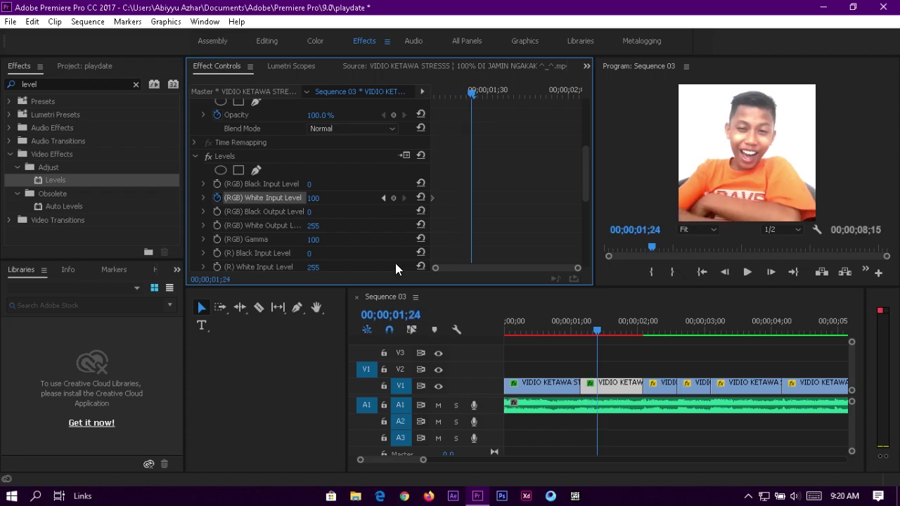
drag(313, 198, 366, 197)
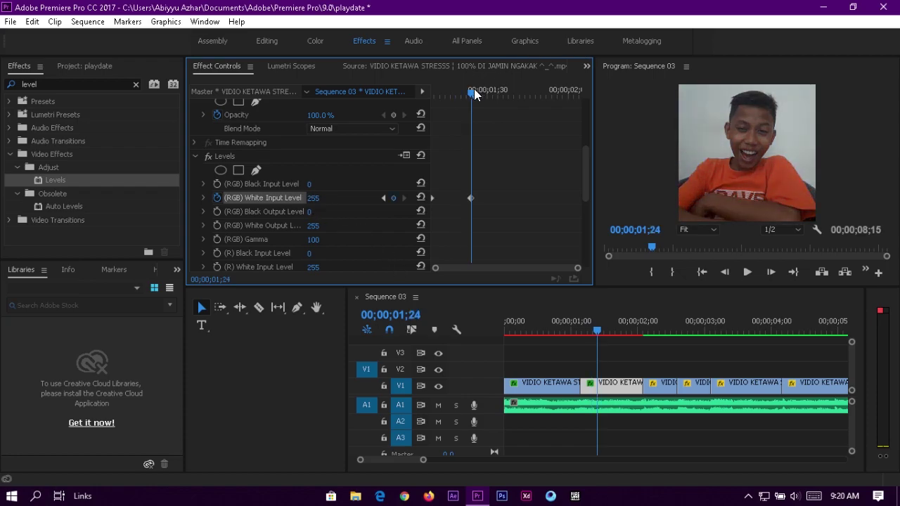
Play back the flash from about 00;42 to preview it, then move to 02;04.
drag(603, 332, 474, 336)
key(space)
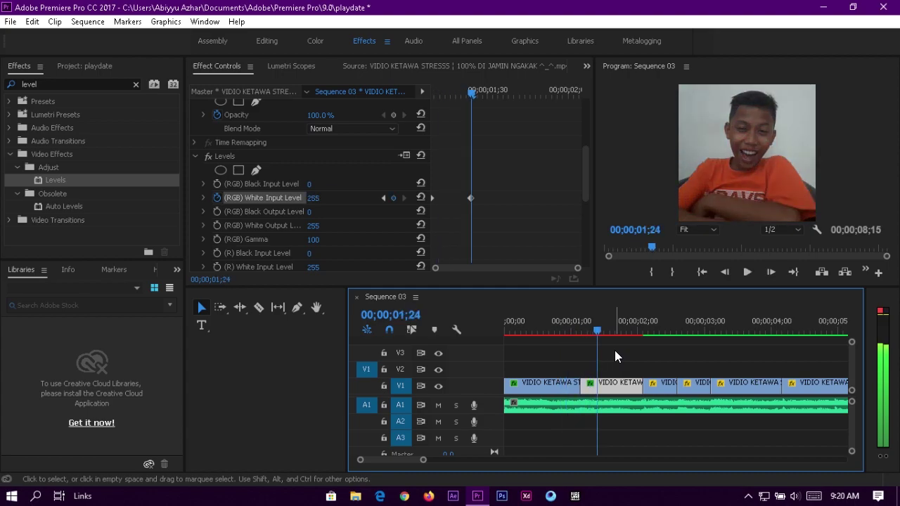
drag(596, 321, 551, 321)
key(space)
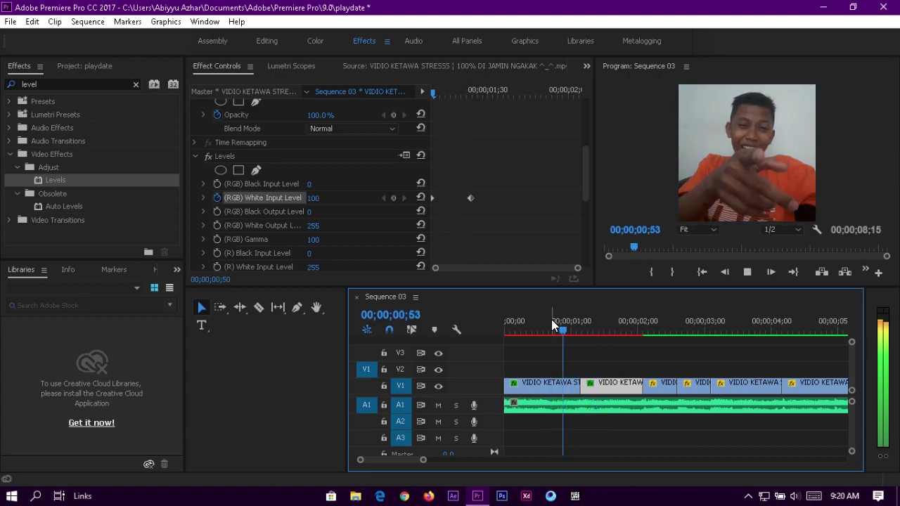
key(space)
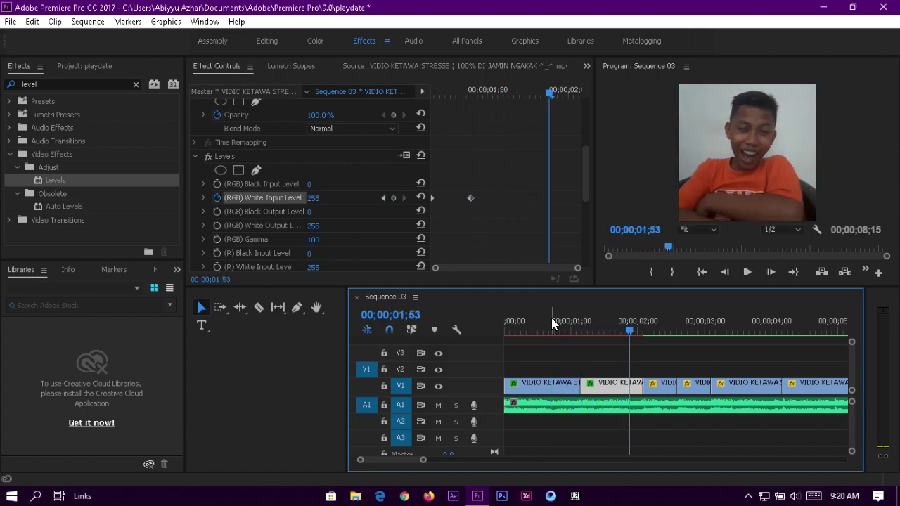
drag(552, 90, 589, 93)
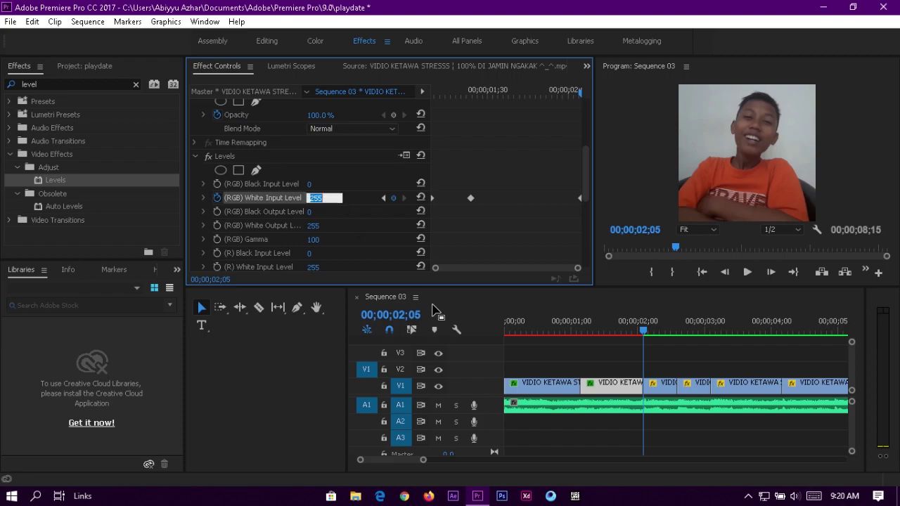
click(315, 196)
Commit the White Input Level of 60, then move onto the next clip.
text(60)
key(Return)
key(shift+Left)
key(shift+Left)
key(shift+Left)
key(shift+Right)
key(shift+Right)
key(shift+Right)
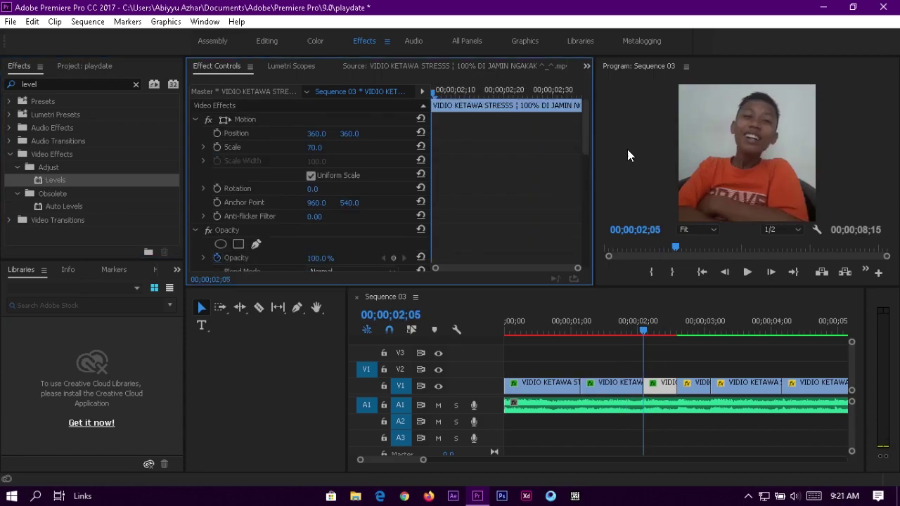
scroll(314, 181, down, 5)
mouse_move(432, 90)
mouse_down()
mouse_move(587, 97)
mouse_move(431, 96)
mouse_move(578, 95)
mouse_up()
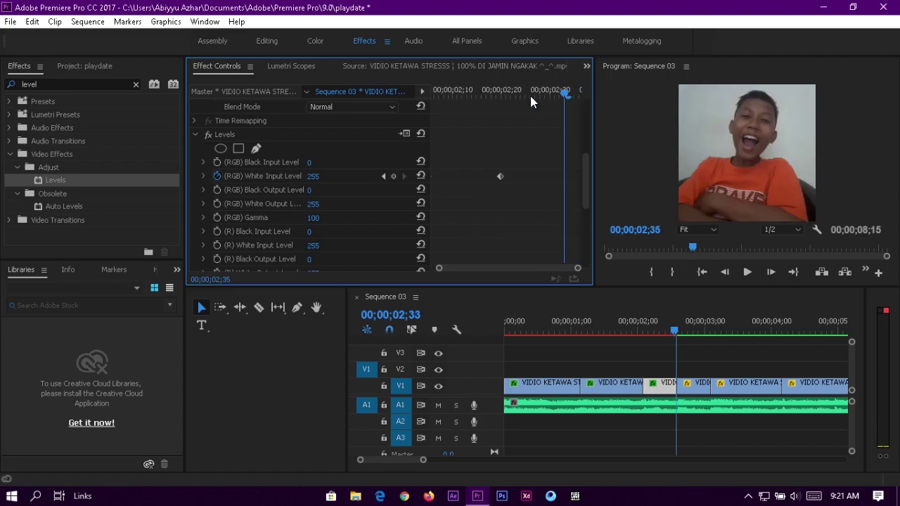
Keyframe this clip's White Input Level at 162 and shift a keyframe to 02;16.
click(313, 176)
text(162)
key(Return)
click(630, 335)
drag(630, 335, 655, 330)
drag(500, 176, 478, 176)
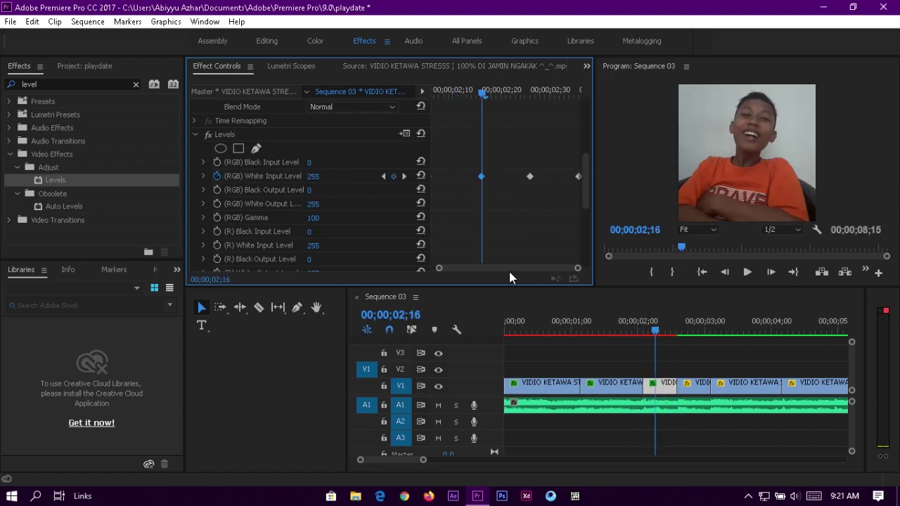
Keyframe the next clip's White Input Level at 100 at 02;41, moving to 02;56.
click(686, 383)
key(ctrl+v)
click(460, 89)
click(313, 155)
text(100)
key(Return)
key(shift+Right)
key(shift+Right)
key(shift+Right)
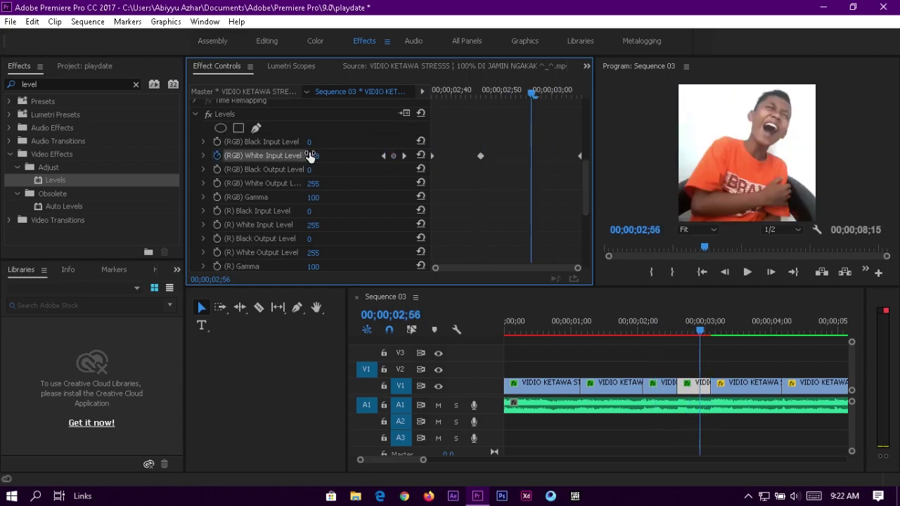
Keyframe White Input Level at 100 on the clip at 03;21.
click(745, 383)
key(ctrl+v)
scroll(589, 184, down, 3)
click(313, 140)
text(100)
key(Return)
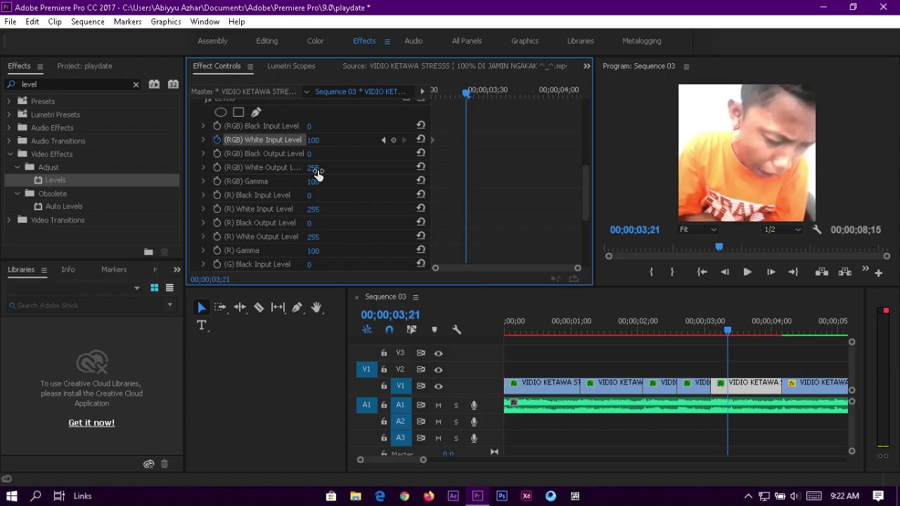
click(313, 140)
key(Return)
Keyframe White Input Level at 100 on the clip at 03;55, five frames apart.
double_click(85, 181)
scroll(218, 169, down, 3)
click(313, 167)
text(100)
key(Return)
key(shift+Right)
key(shift+Right)
key(shift+Right)
Add a low White Input Level keyframe on the last clip at 06;15.
key(space)
key(space)
key(shift+Right)
key(shift+Right)
drag(587, 127, 587, 182)
click(312, 140)
text(10)
key(Return)
Play the sequence to check the ending near 06;02, then return to the Editing workspace.
key(End)
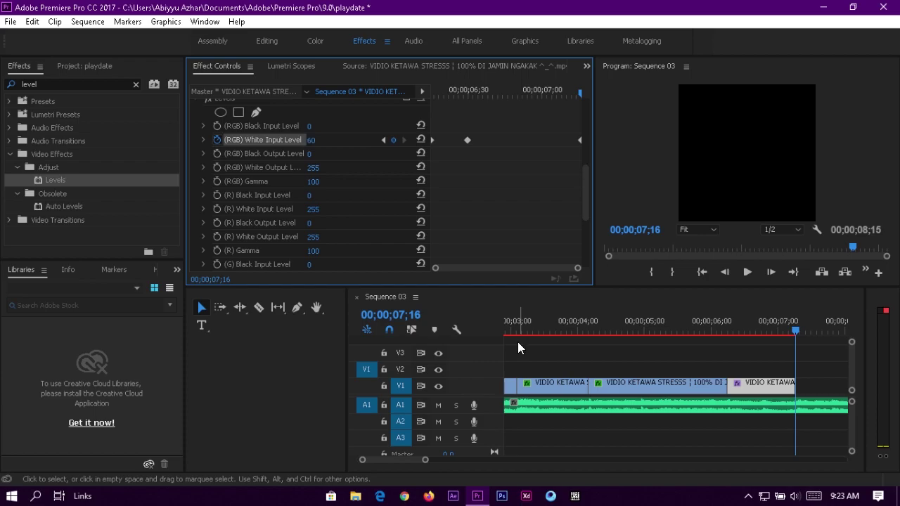
key(space)
scroll(553, 347, down, 3)
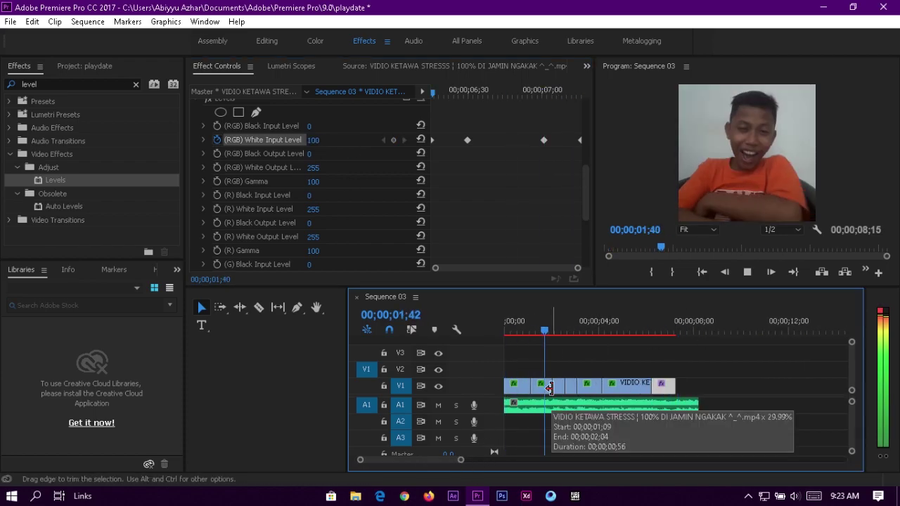
drag(682, 332, 665, 334)
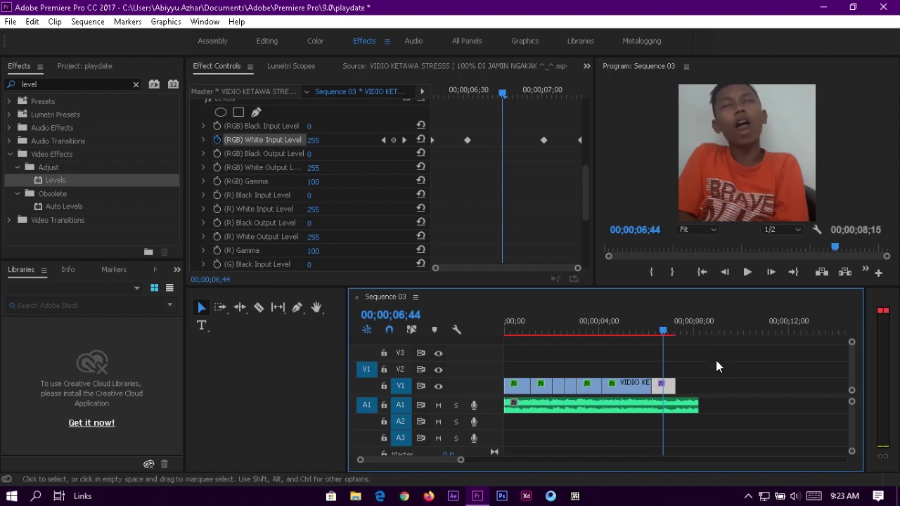
click(287, 41)
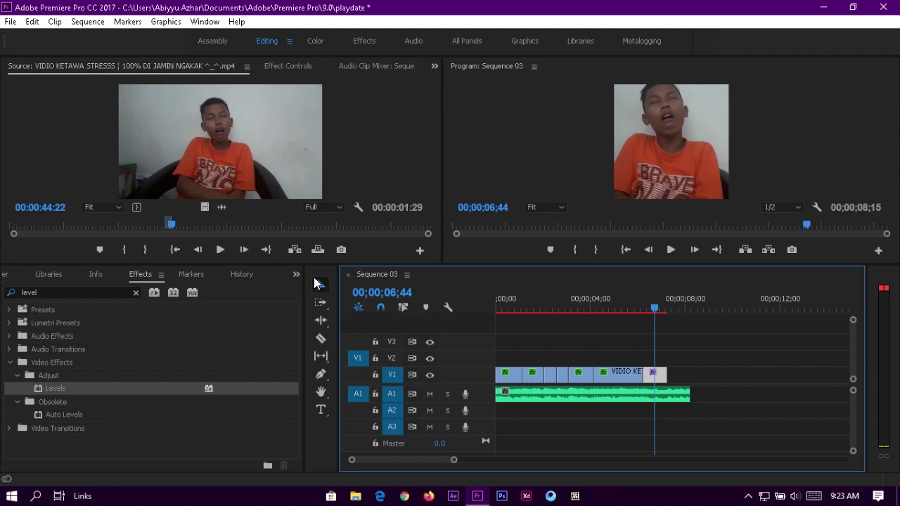
Show the playdate bin and create a 720×720 Adjustment Layer from New Item.
click(296, 275)
click(316, 294)
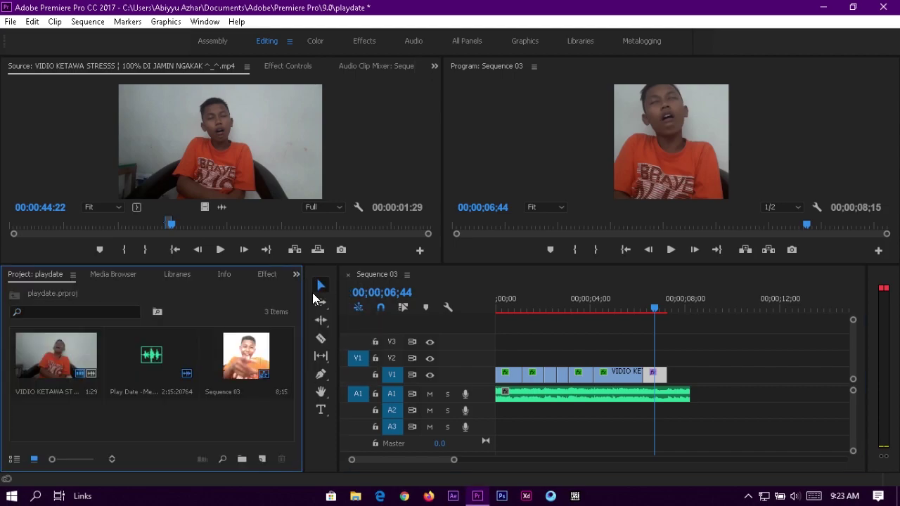
click(261, 460)
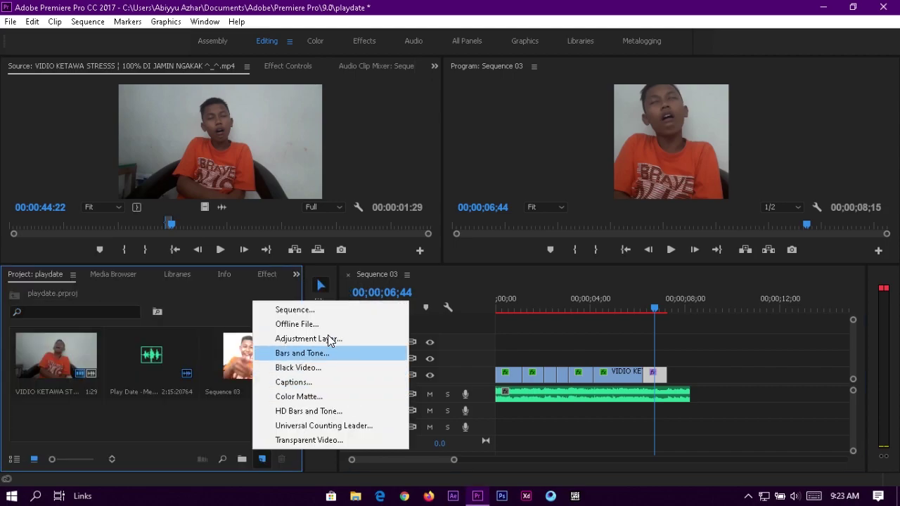
click(352, 339)
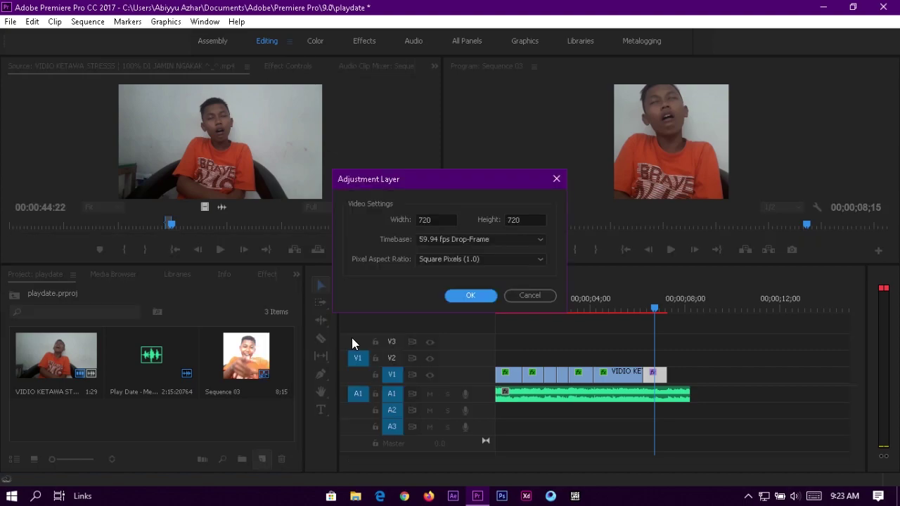
click(470, 296)
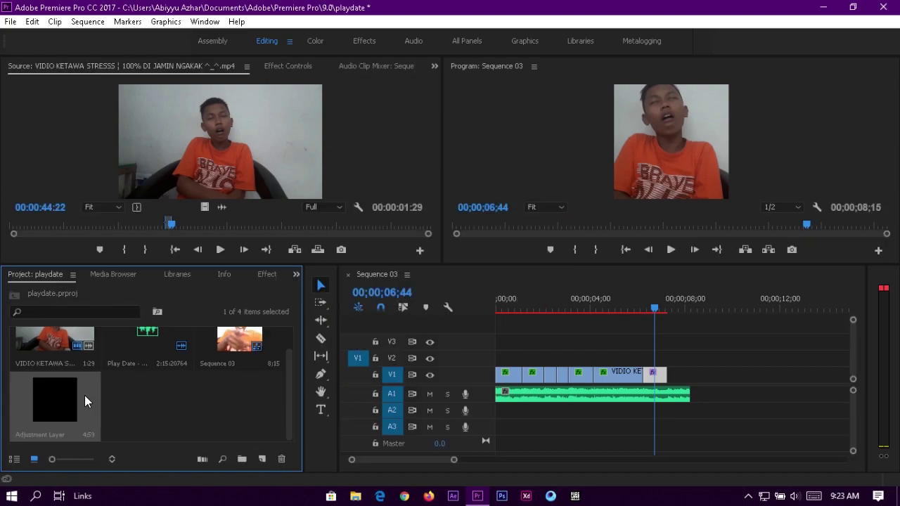
drag(457, 464, 405, 460)
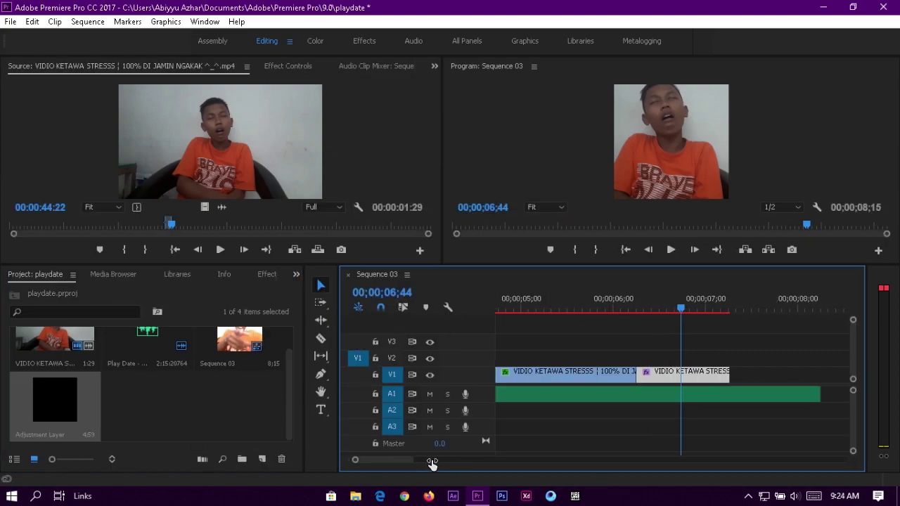
click(485, 226)
drag(485, 227, 440, 227)
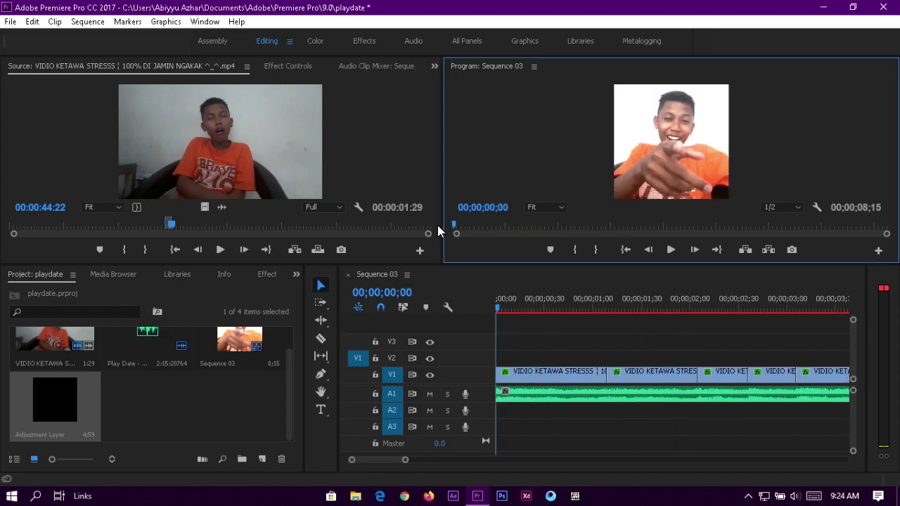
Place the Adjustment Layer on V2 and cut away the part before 00;53.
click(95, 435)
mouse_move(95, 436)
mouse_down()
mouse_move(602, 329)
mouse_move(609, 311)
mouse_up()
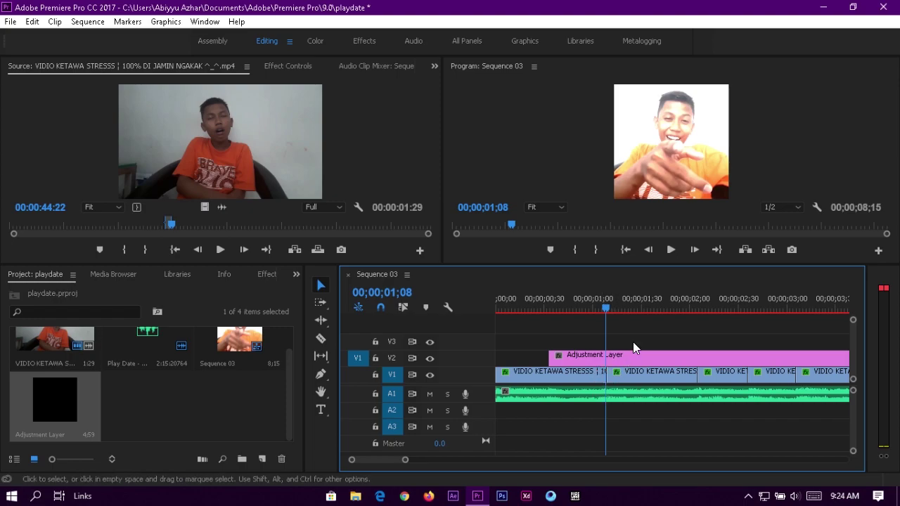
key(shift+Left)
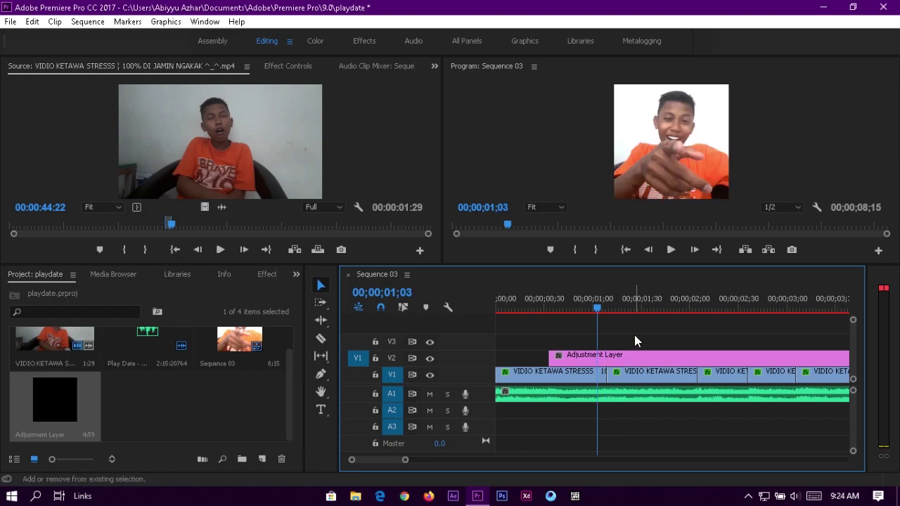
key(shift+Left)
key(shift+Left)
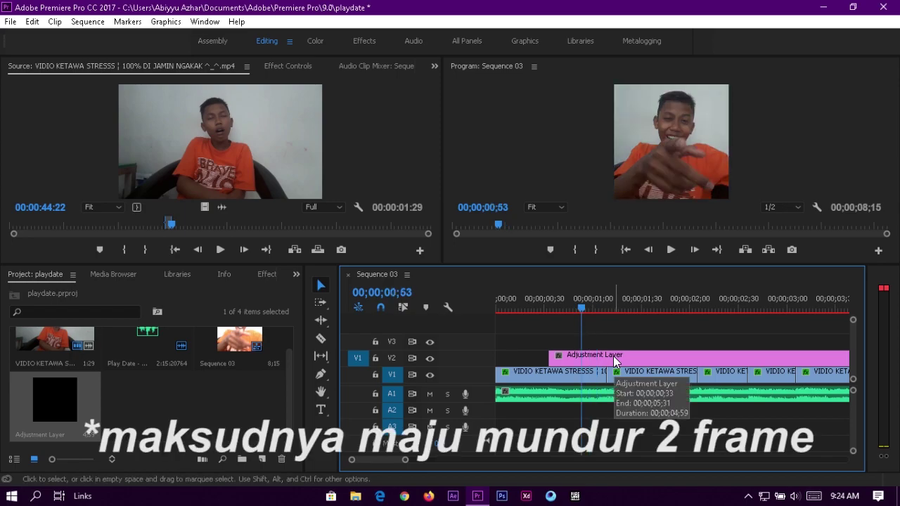
click(616, 361)
key(ctrl+k)
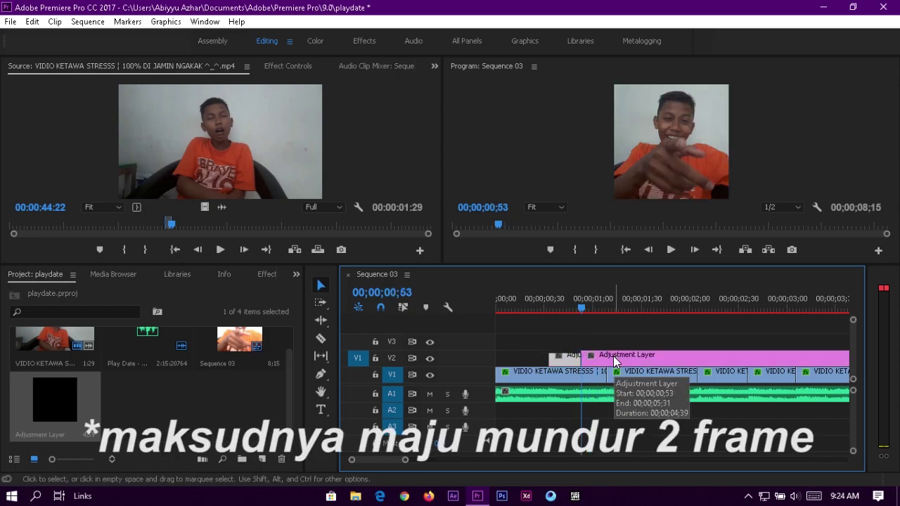
key(Delete)
Cut the Adjustment Layer at 01;23, delete the piece after it, and show the Effects list.
key(shift+Right)
key(shift+Right)
key(shift+Right)
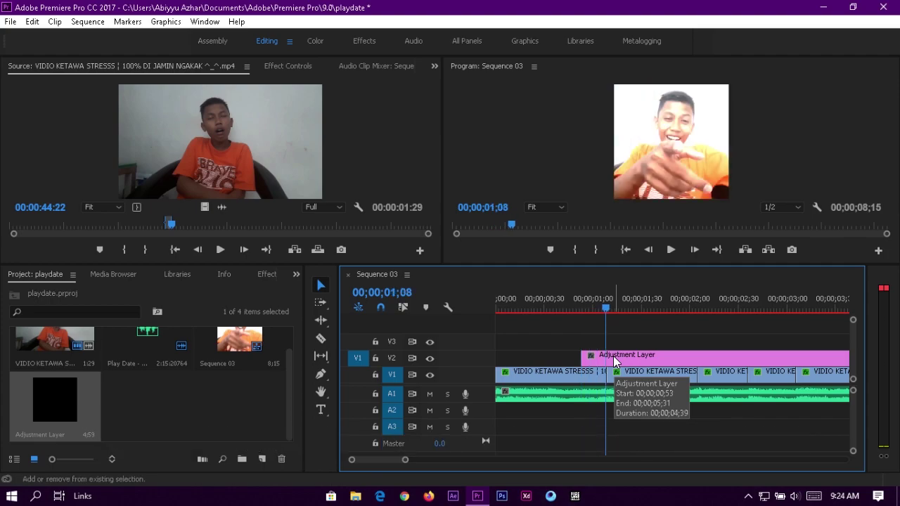
key(shift+Right)
key(shift+Right)
key(shift+Right)
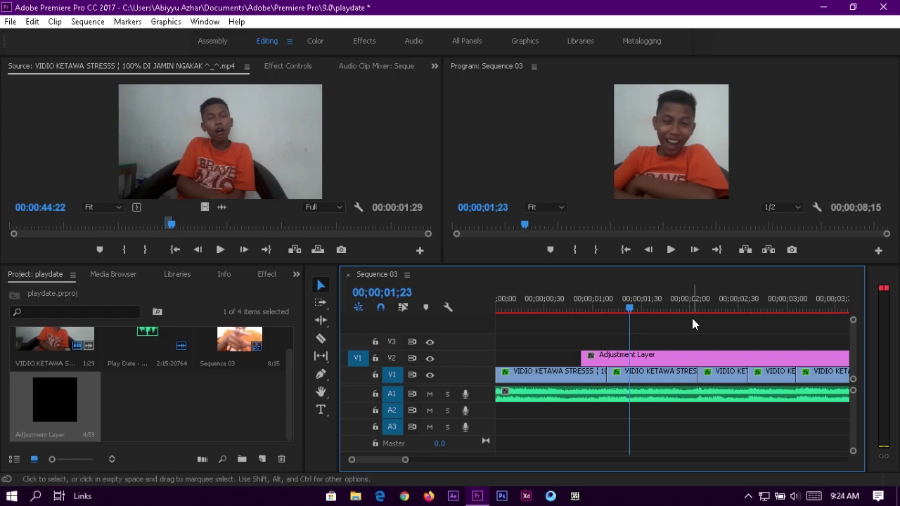
click(686, 360)
key(ctrl+k)
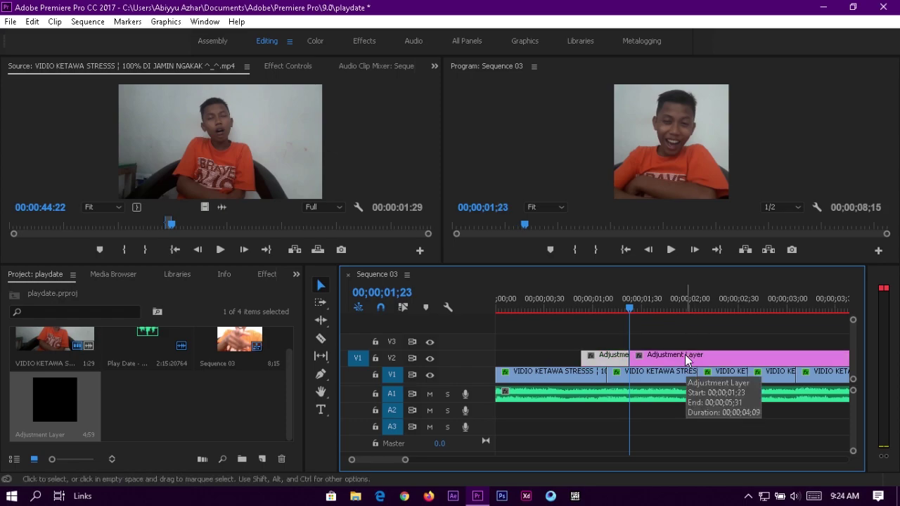
click(687, 360)
key(Delete)
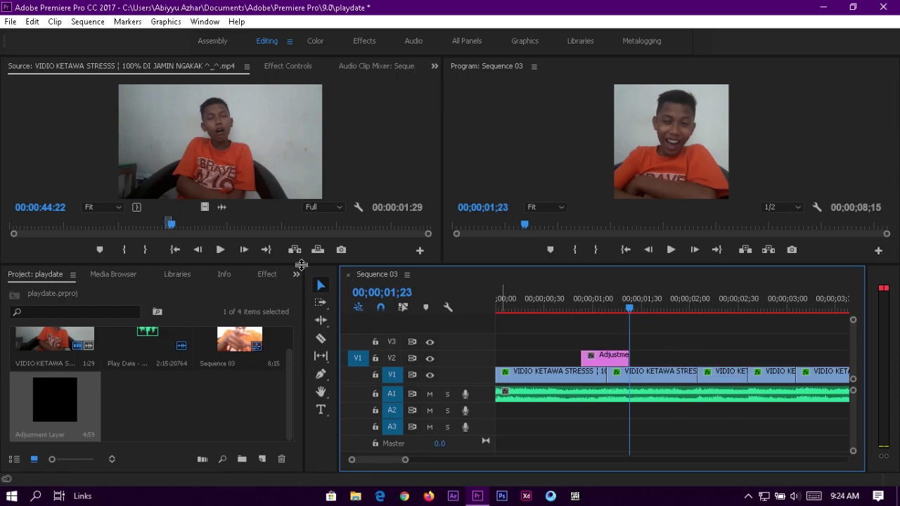
click(267, 274)
click(10, 363)
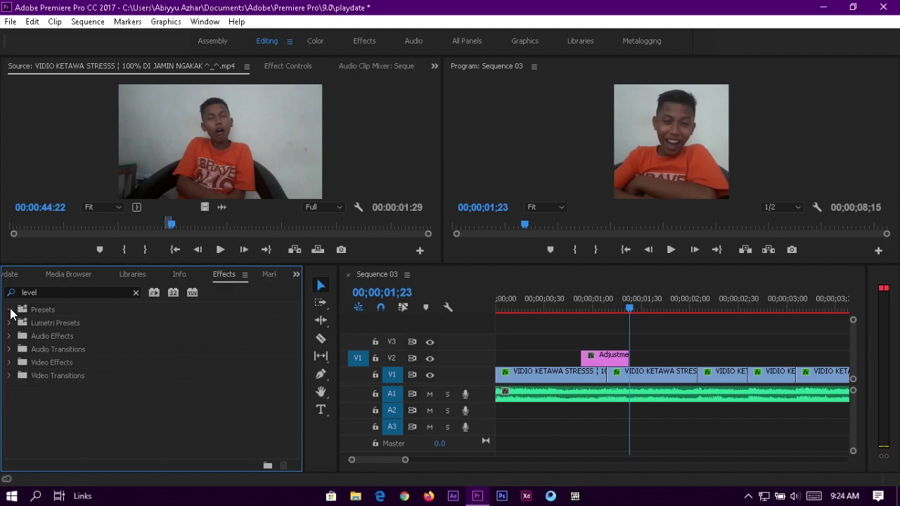
Drag Presets > ULTIMATE EARTHQUAKE > A - HEAVY SHAKE onto the V2 Adjustment Layer and preview it.
click(135, 294)
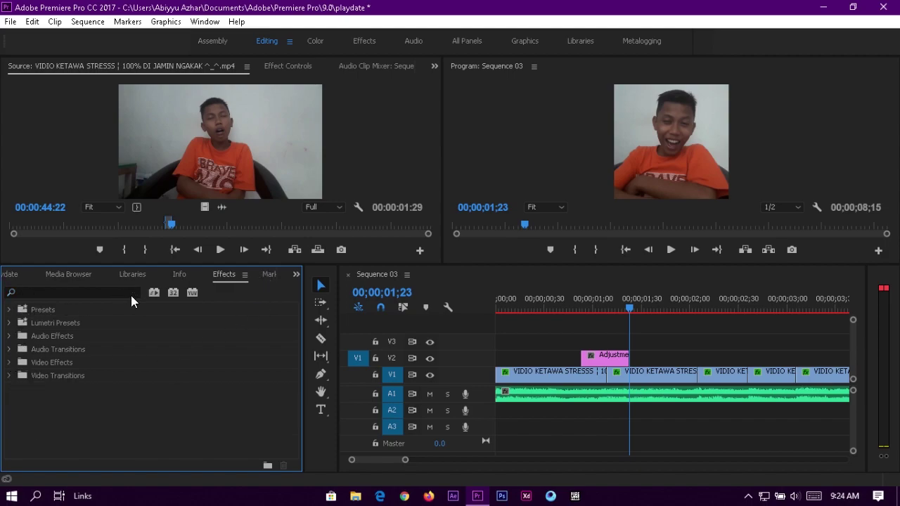
click(10, 310)
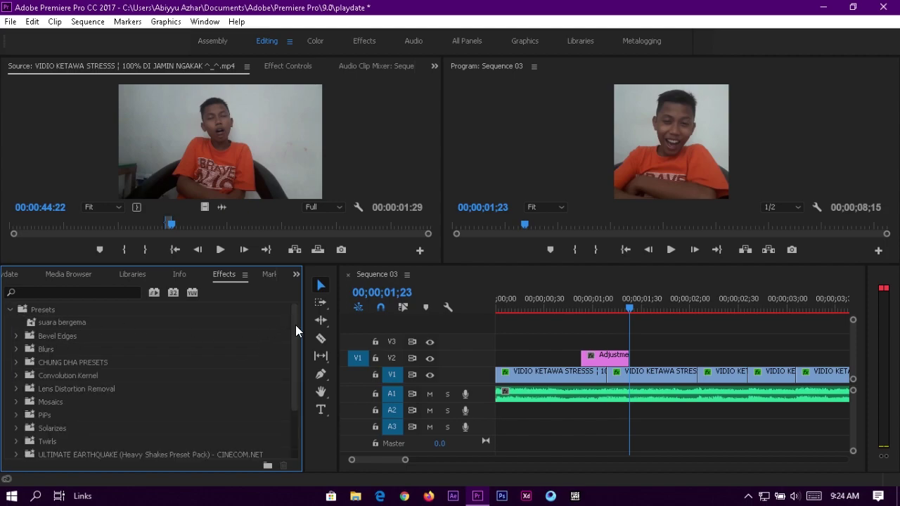
drag(292, 328, 291, 361)
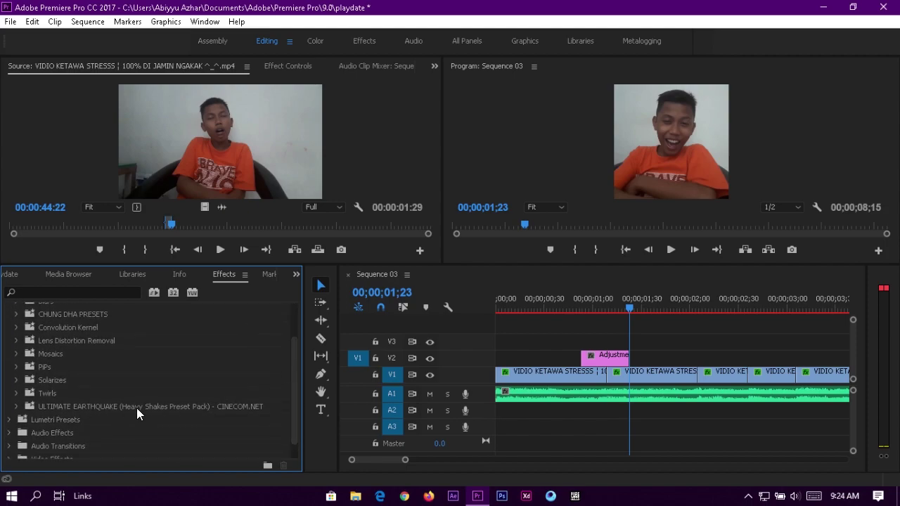
click(152, 408)
click(17, 406)
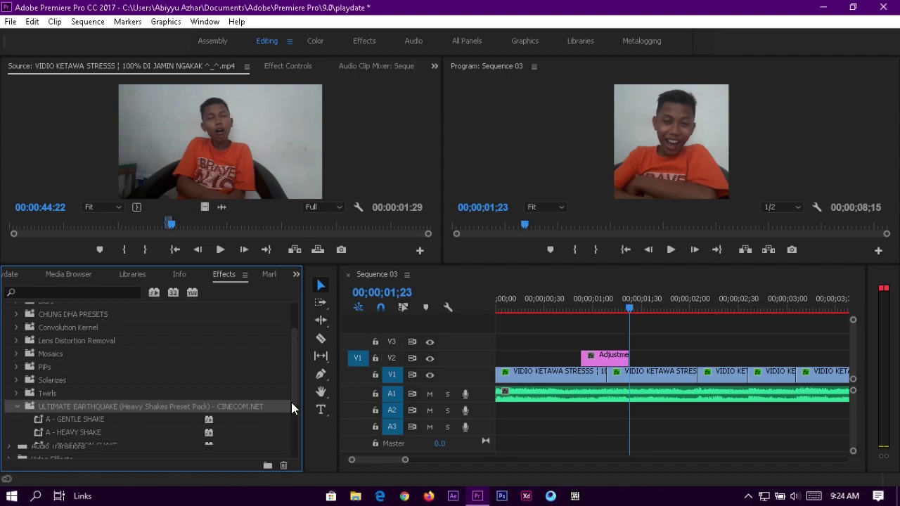
scroll(294, 366, down, 2)
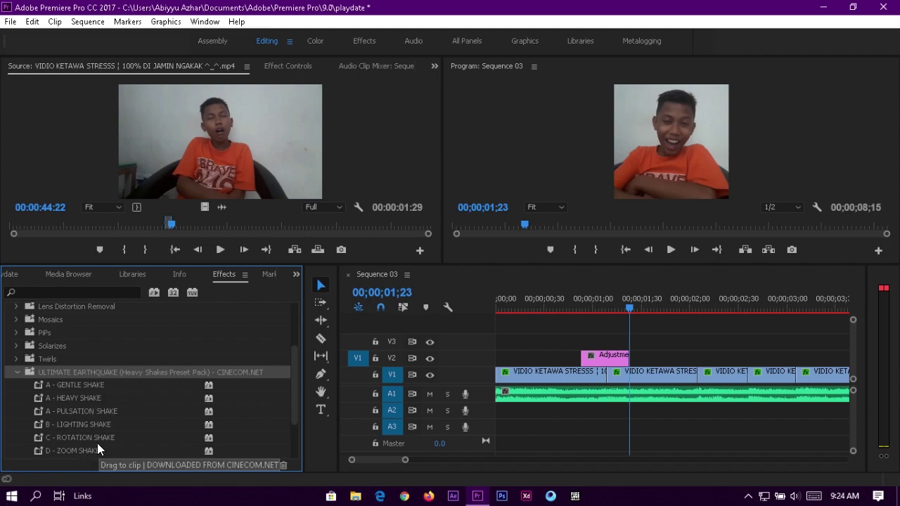
click(97, 397)
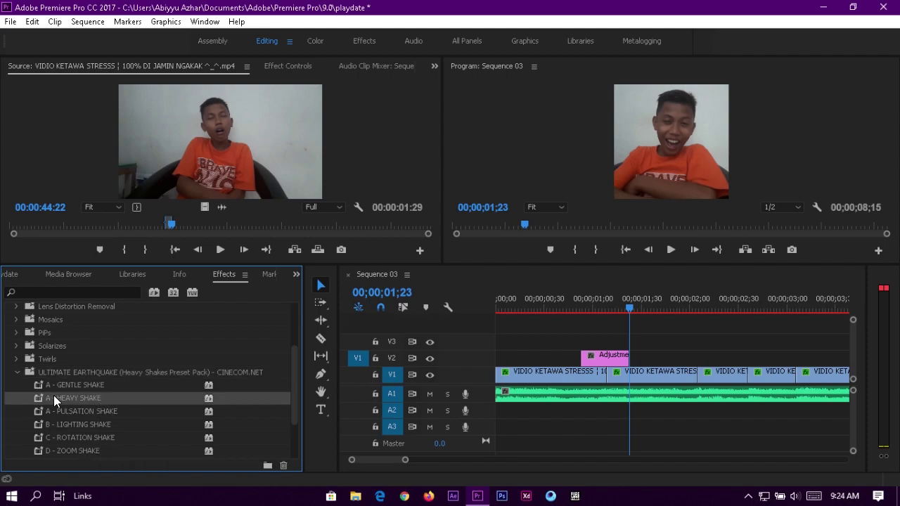
drag(69, 396, 590, 360)
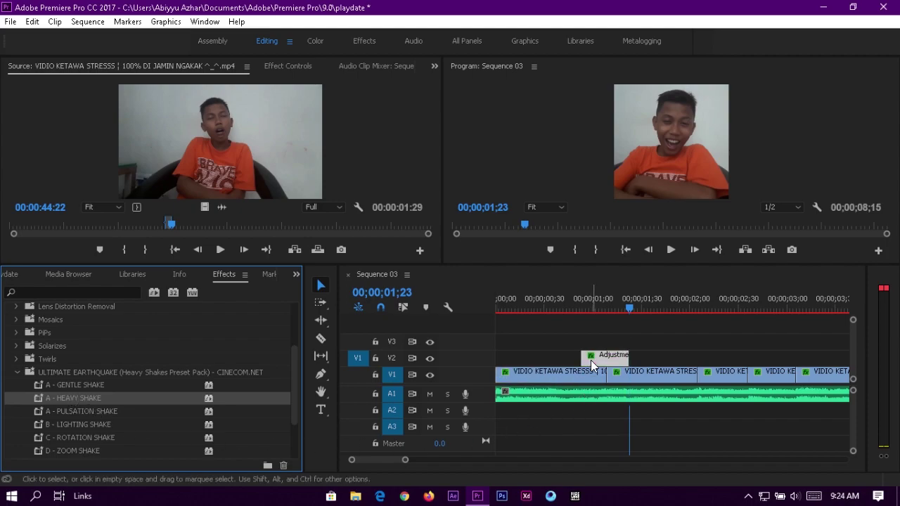
click(600, 309)
mouse_move(601, 310)
mouse_down()
mouse_move(627, 311)
mouse_move(568, 314)
mouse_move(658, 307)
mouse_up()
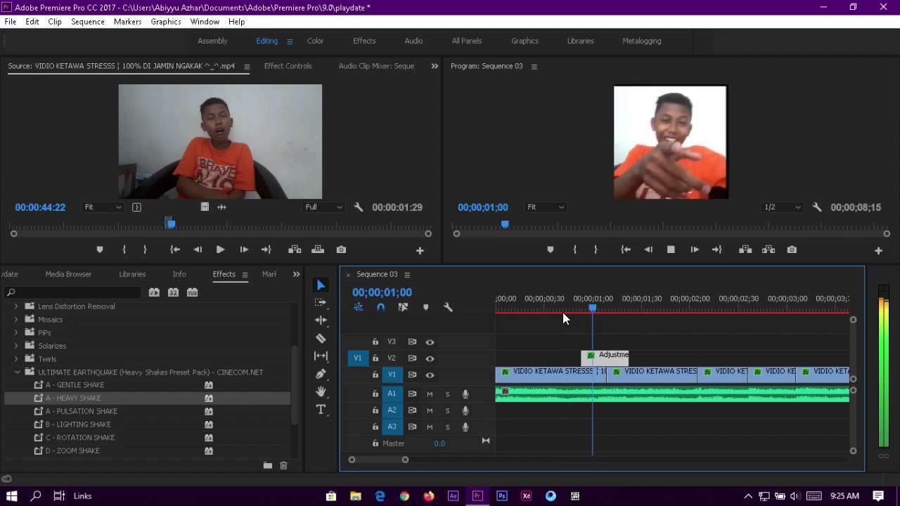
Preview the shake and trim the Adjustment Layer to start at 01;04.
drag(658, 307, 580, 308)
key(space)
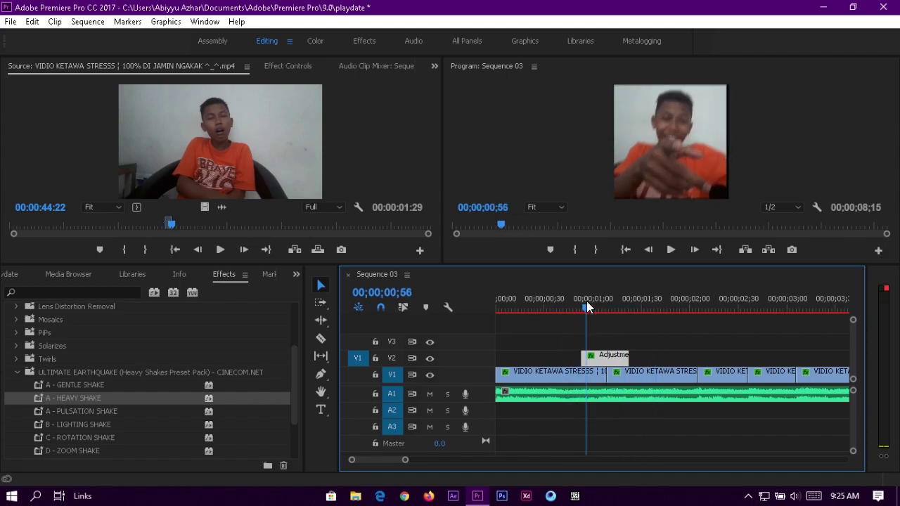
drag(570, 304, 610, 312)
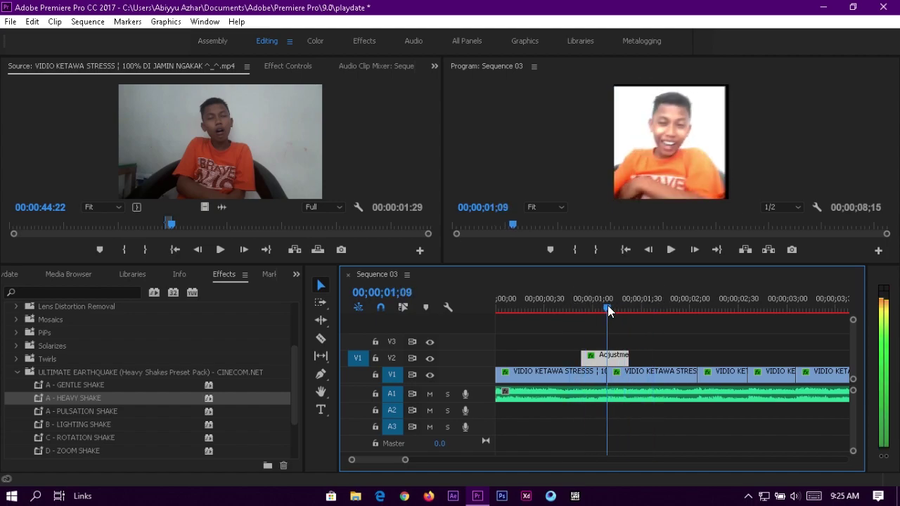
key(shift+Left)
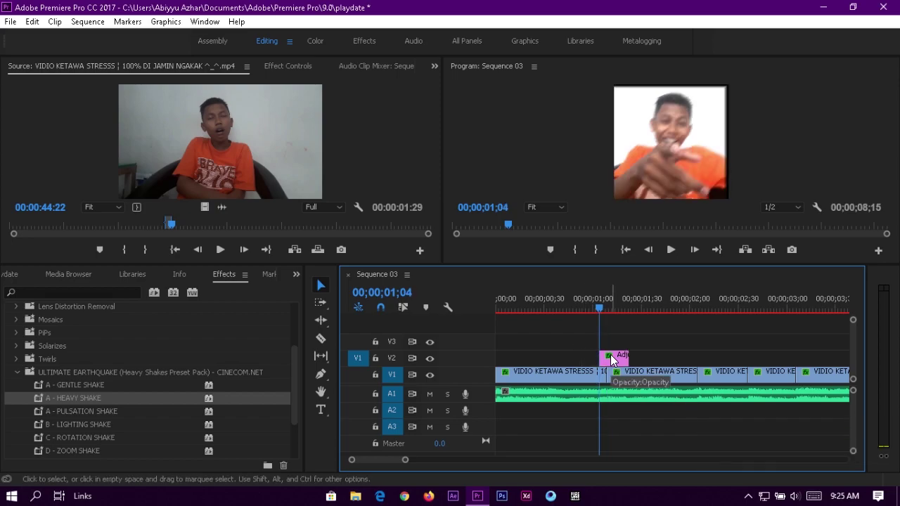
key(shift+Right)
key(shift+Right)
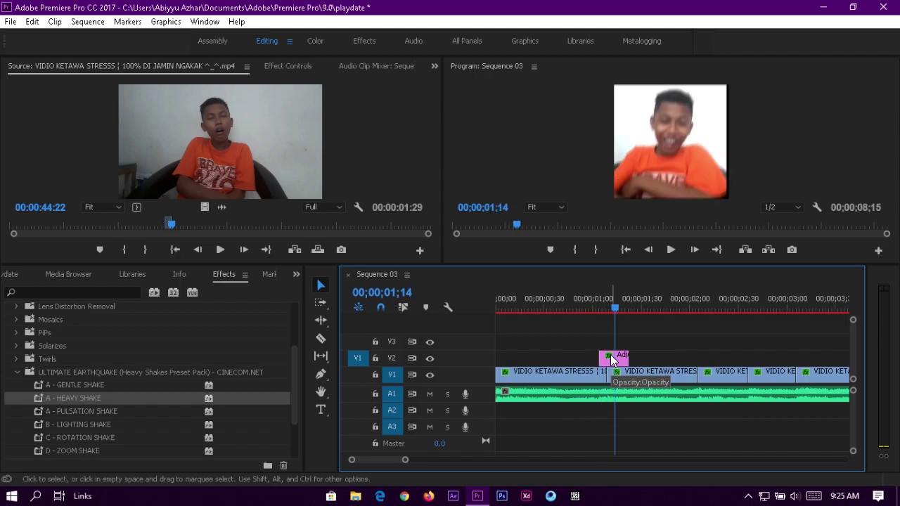
shift+click(618, 358)
Shorten the shake layer to end at 01;14 and scrub through the burst.
drag(619, 360, 625, 359)
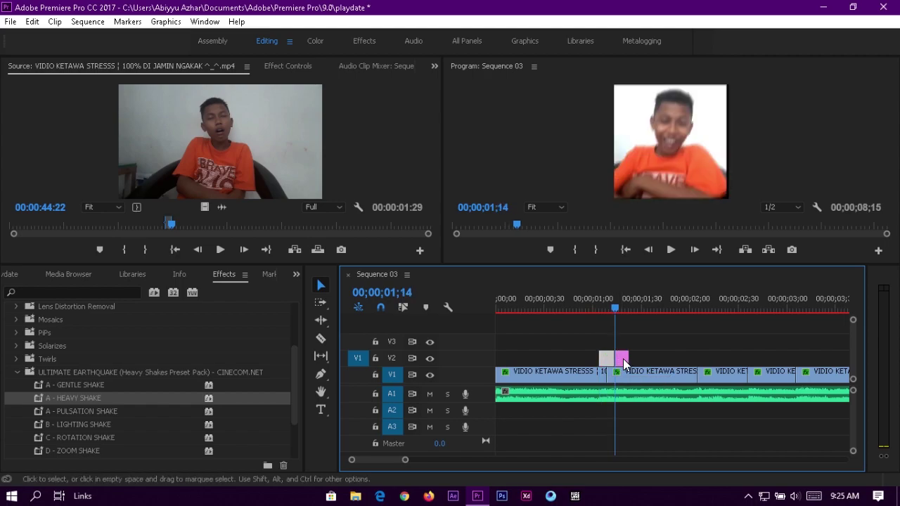
drag(616, 306, 569, 307)
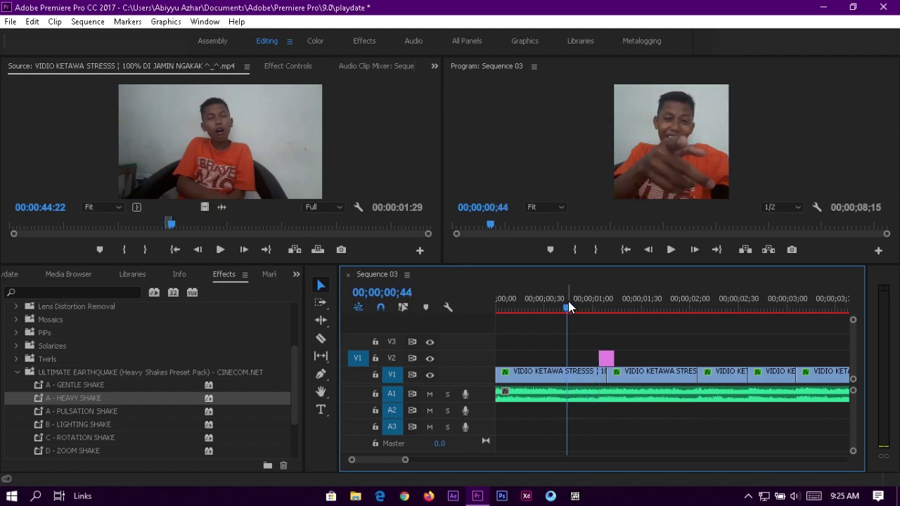
drag(638, 309, 583, 321)
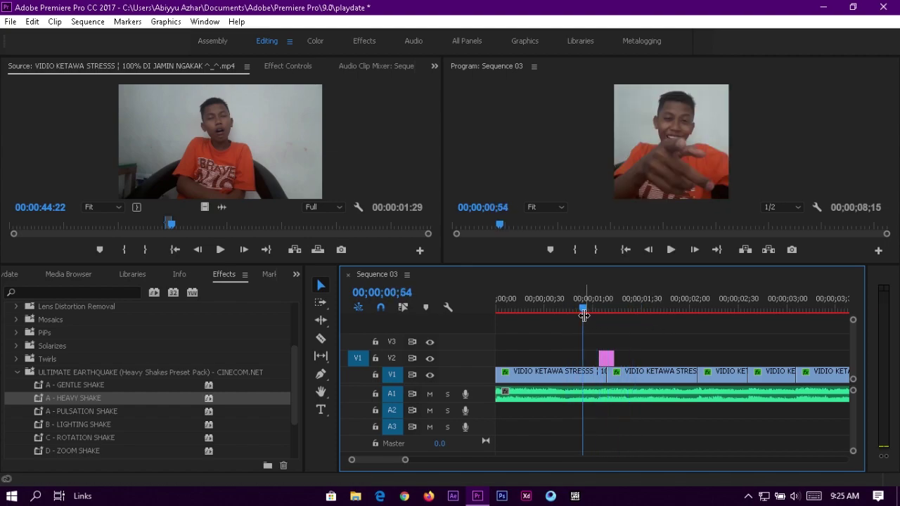
drag(584, 310, 630, 316)
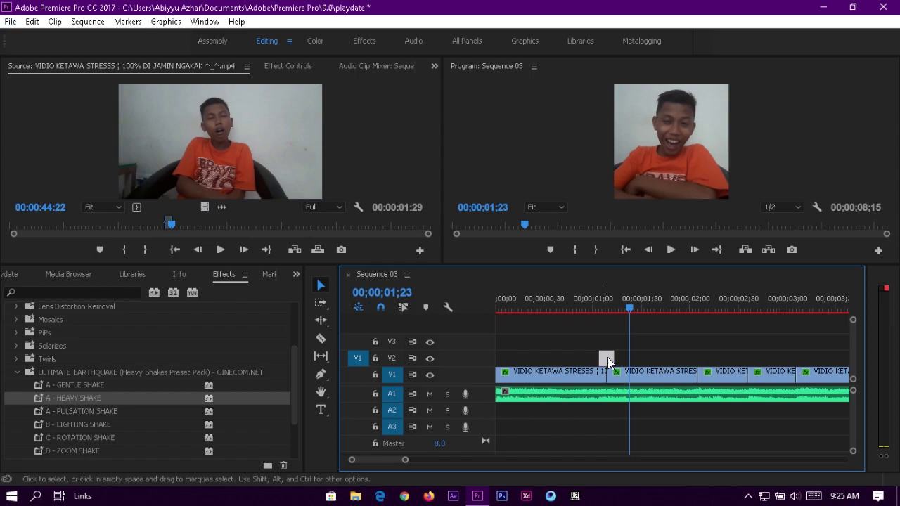
Place a shake copy near 02;05 and nudge it slightly later.
drag(606, 358, 703, 366)
drag(408, 460, 391, 459)
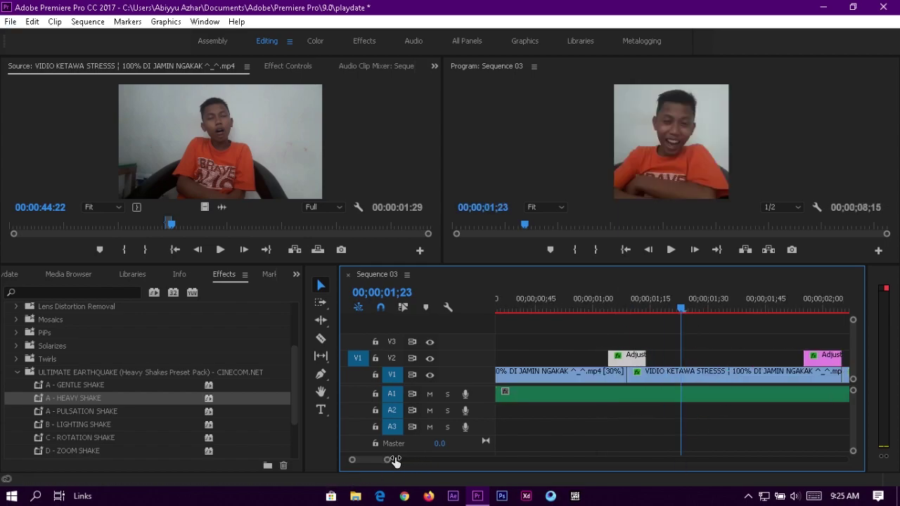
mouse_move(689, 308)
mouse_down()
mouse_move(716, 339)
mouse_move(689, 358)
mouse_up()
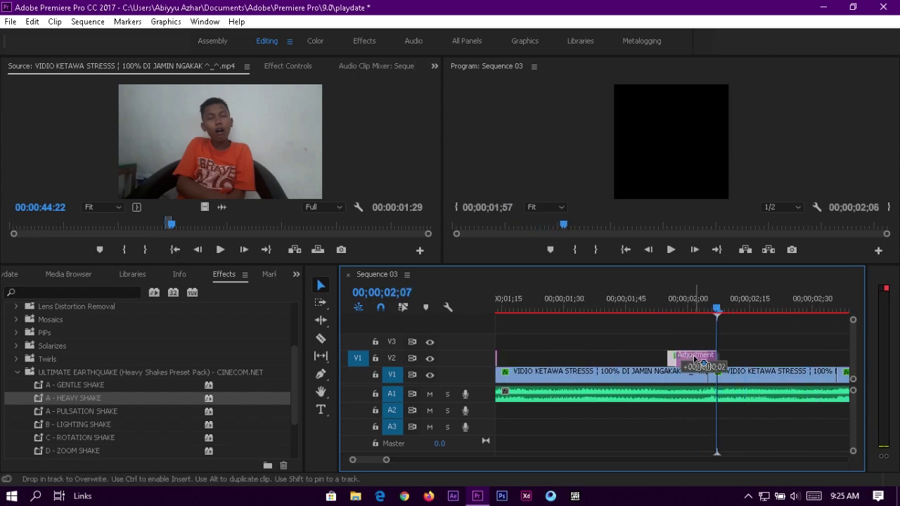
drag(719, 304, 710, 305)
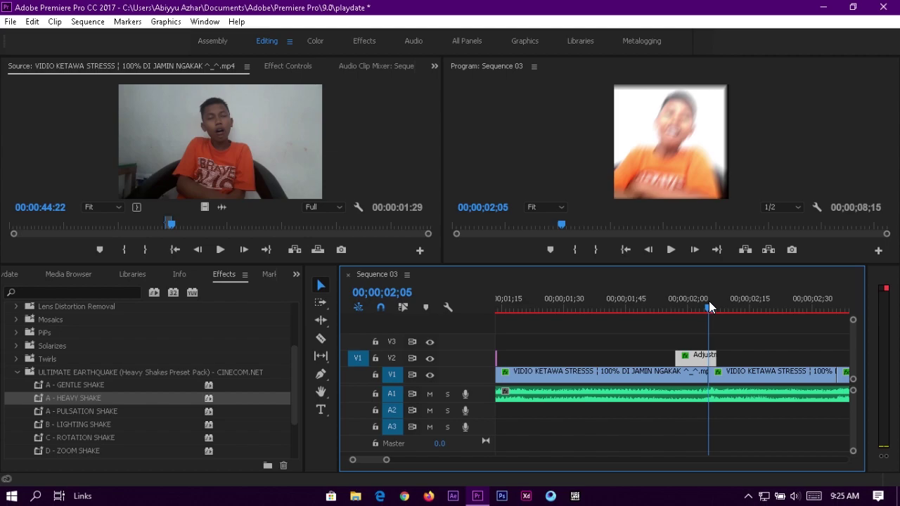
drag(696, 359, 708, 358)
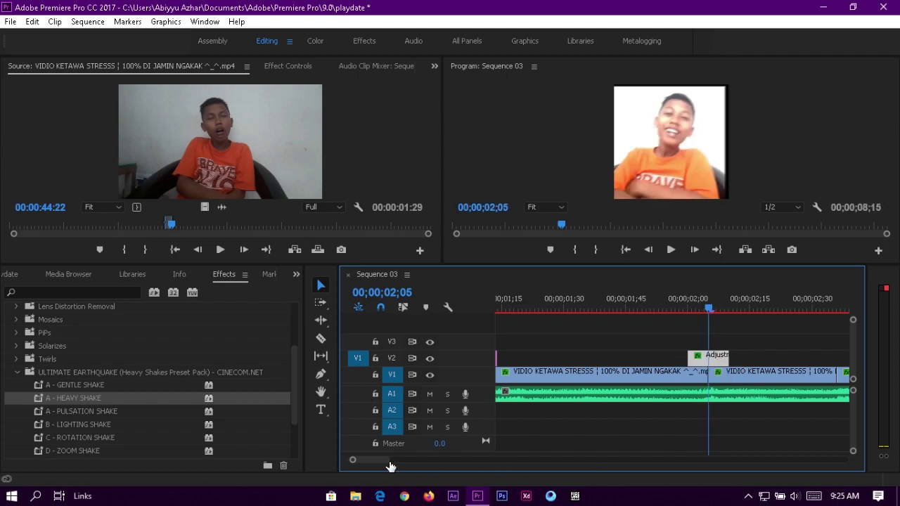
Add another shake copy lined up with the laugh at 02;36.
drag(390, 466, 394, 466)
drag(685, 360, 751, 360)
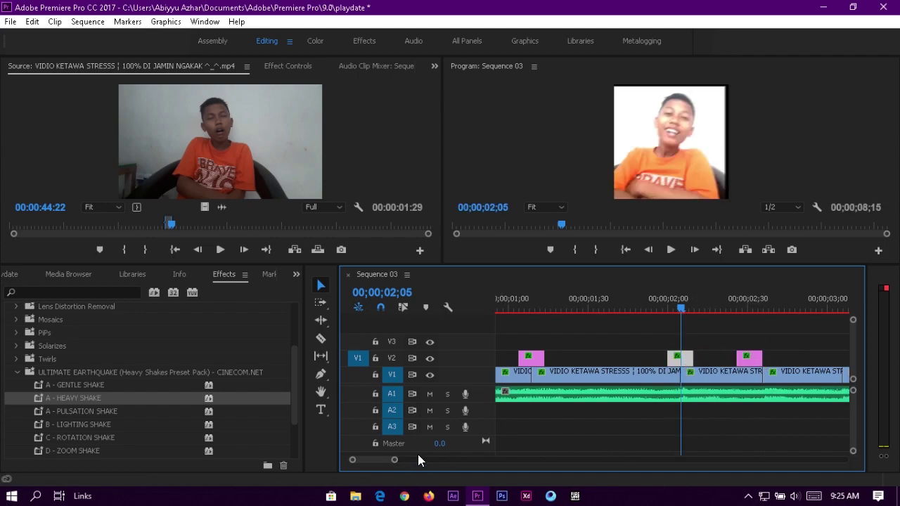
drag(394, 461, 385, 460)
click(675, 313)
key(space)
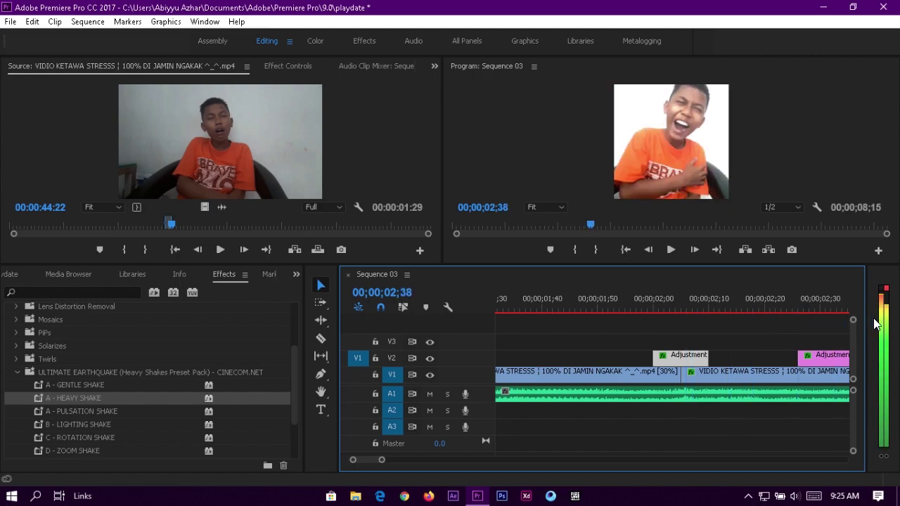
click(735, 310)
drag(734, 357, 748, 357)
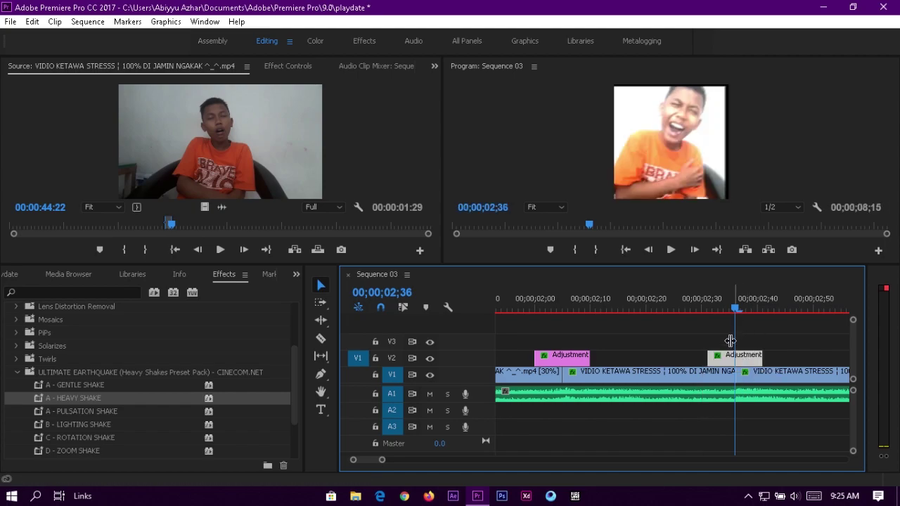
Slide another shake copy further along V2 to a later laugh.
drag(384, 461, 396, 460)
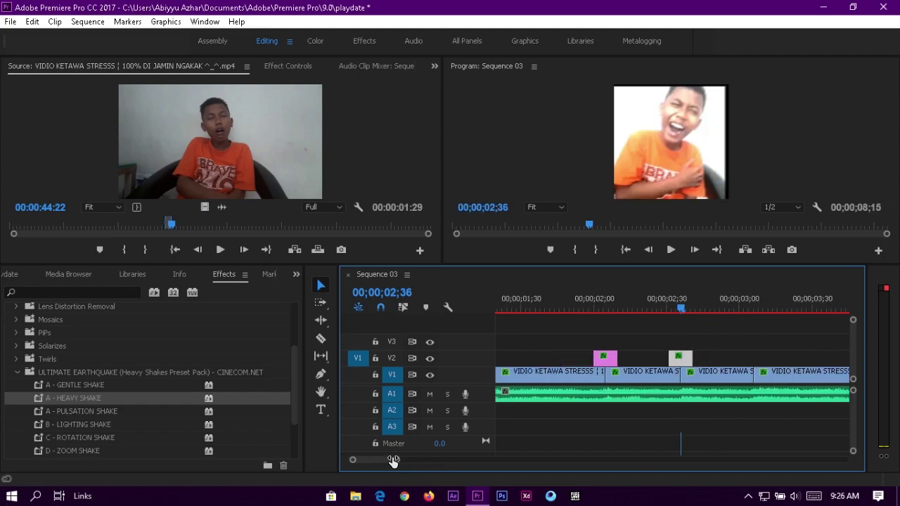
drag(682, 360, 764, 362)
drag(748, 308, 844, 313)
drag(396, 460, 400, 461)
Move the last shake copy to about 06;10 and select all clips in the sequence.
key(Down)
click(679, 357)
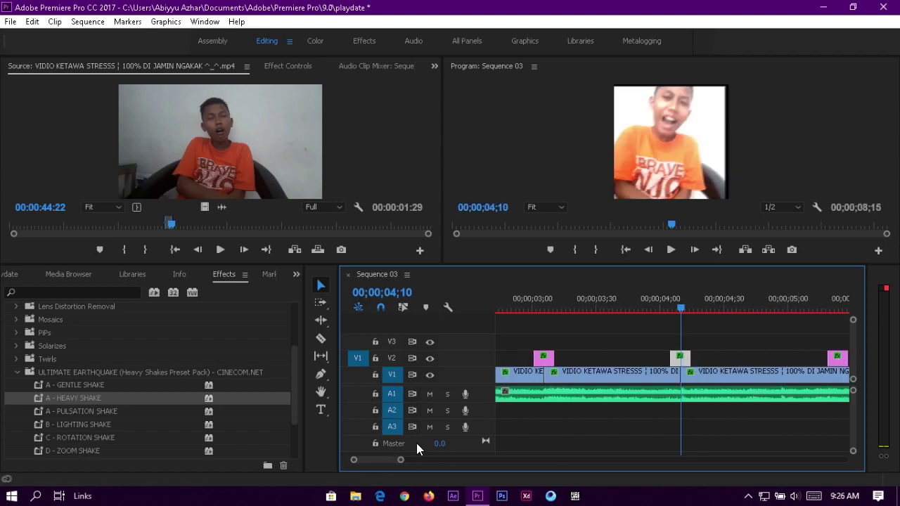
scroll(434, 459, down, 2)
key(Down)
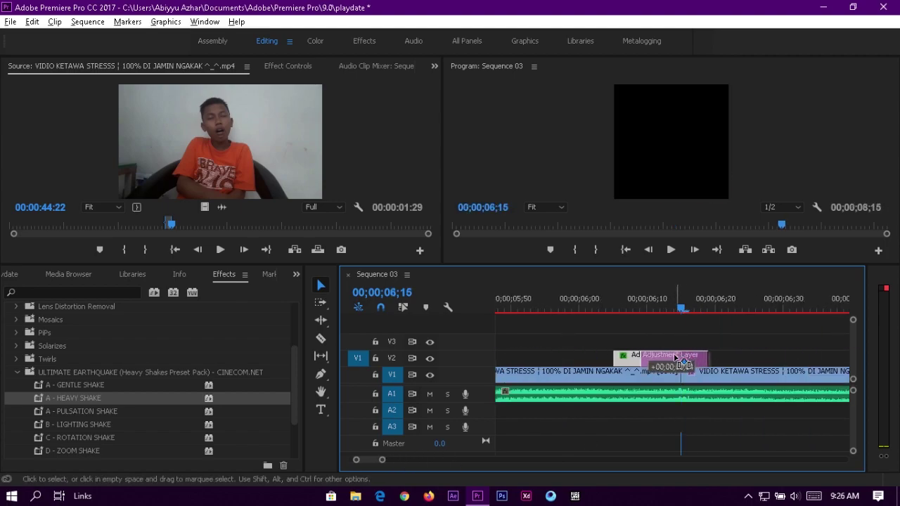
drag(408, 461, 416, 460)
drag(683, 360, 753, 362)
drag(843, 225, 456, 225)
drag(416, 460, 458, 461)
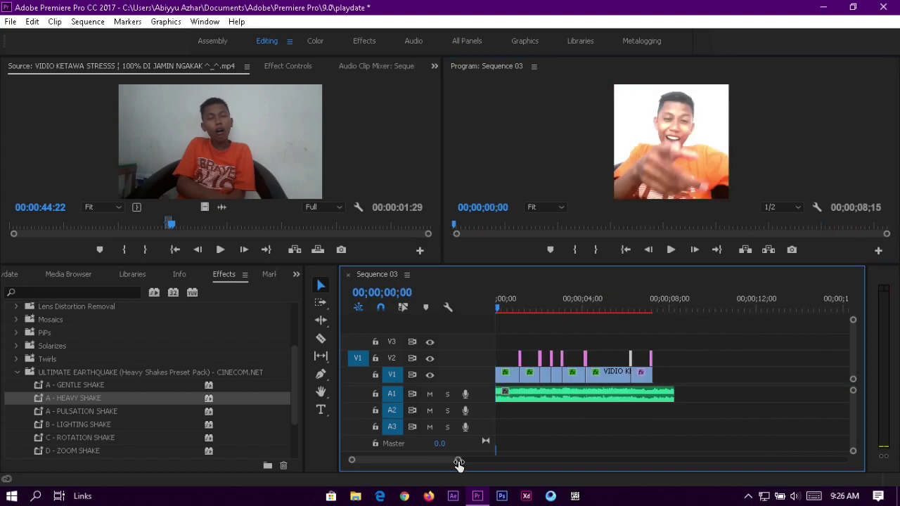
drag(701, 344, 495, 378)
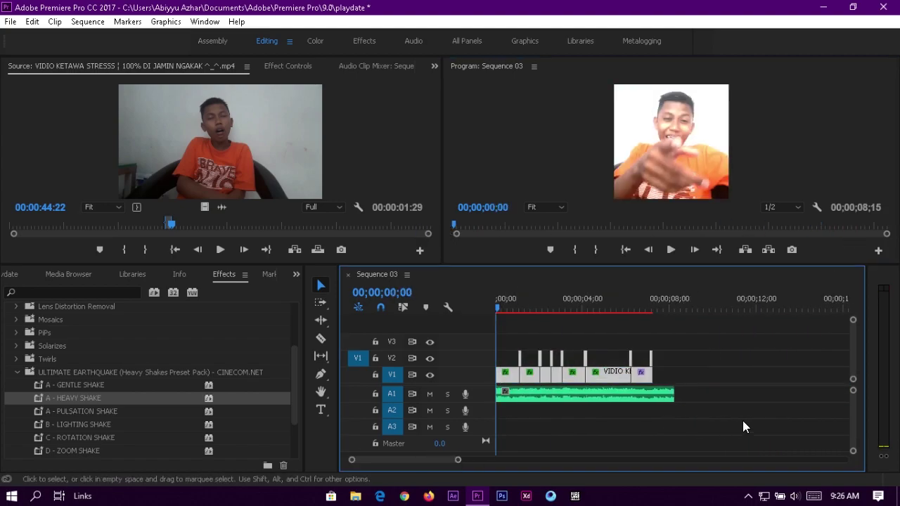
Render Sequence 03 In to Out and play back the rendered edit.
click(87, 21)
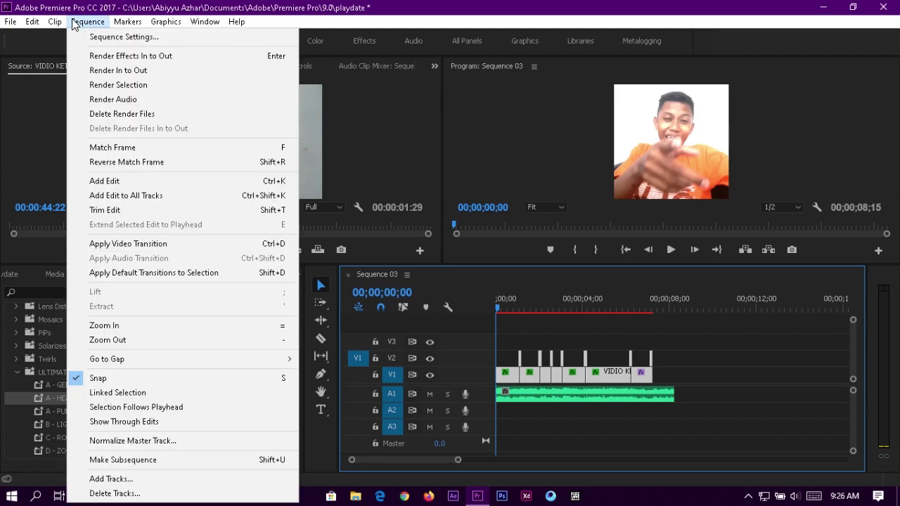
click(186, 70)
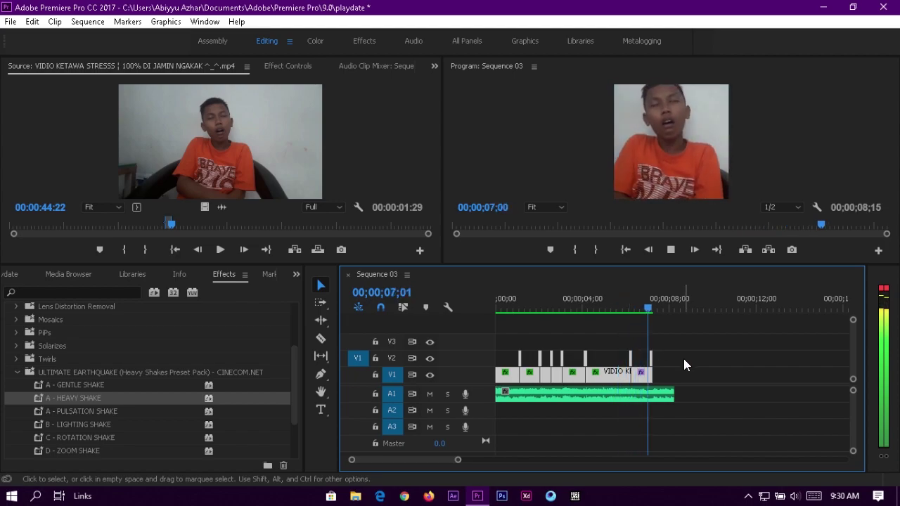
key(shift+1)
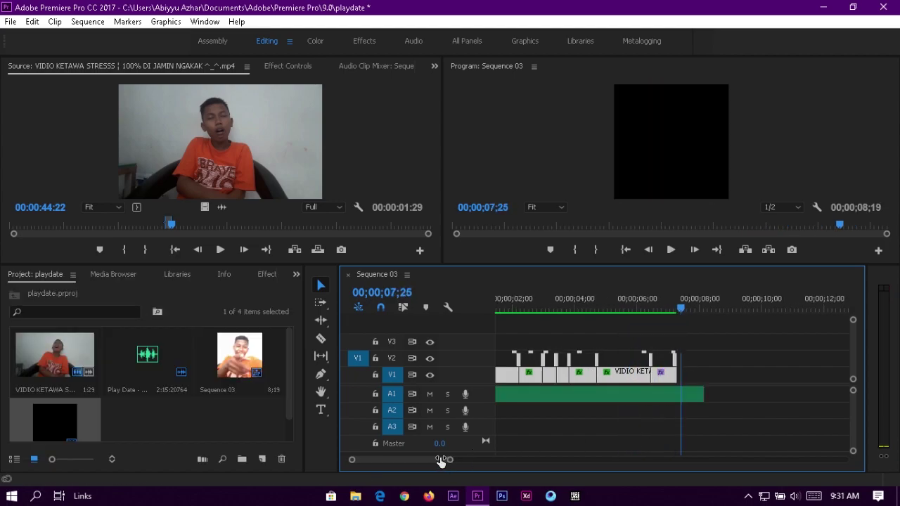
Split the Play Date music at 07;15 and move its tail piece onto track A2.
drag(448, 461, 426, 462)
drag(679, 313, 669, 311)
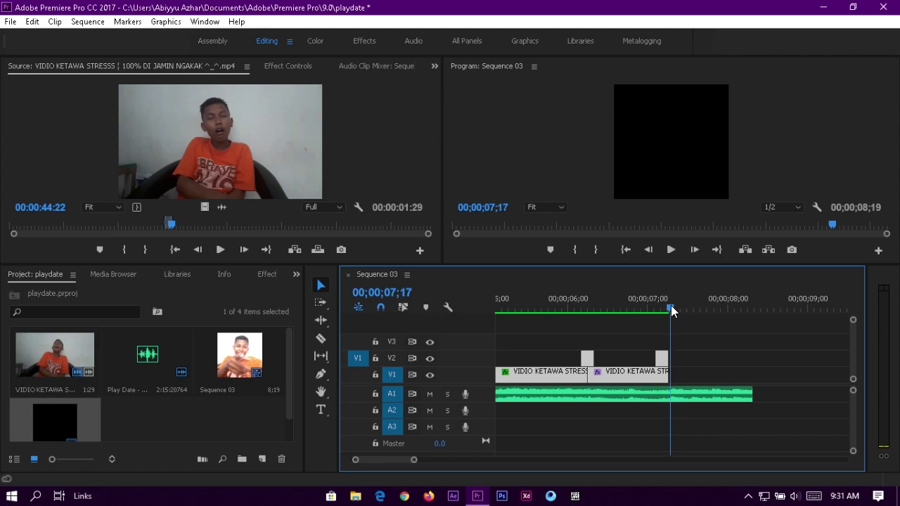
key(ctrl+a)
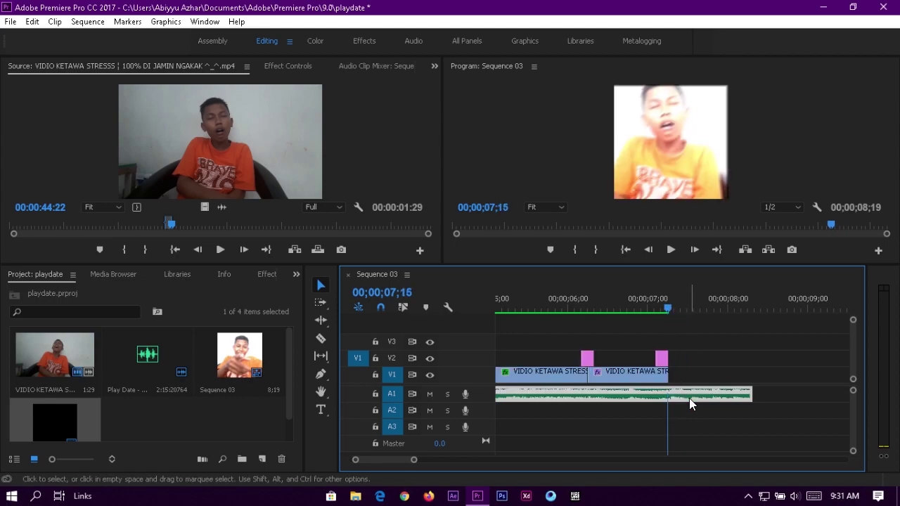
key(ctrl+k)
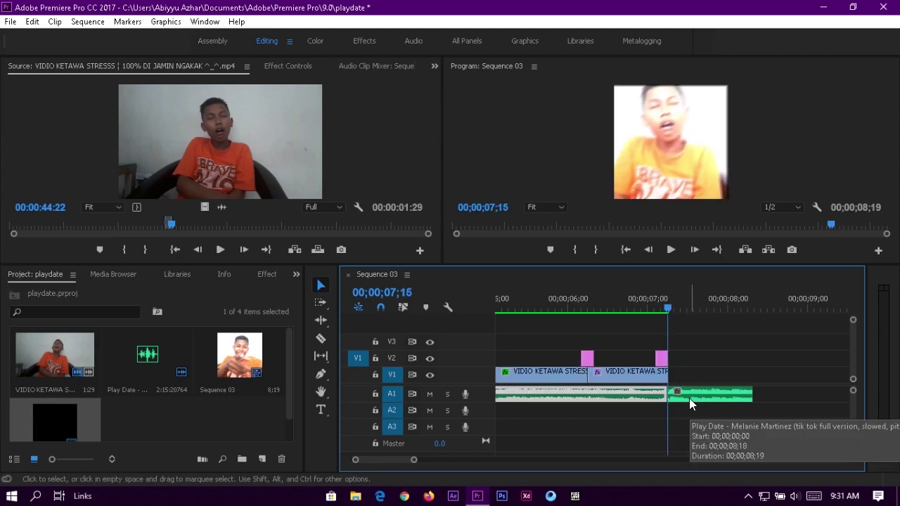
drag(707, 394, 707, 412)
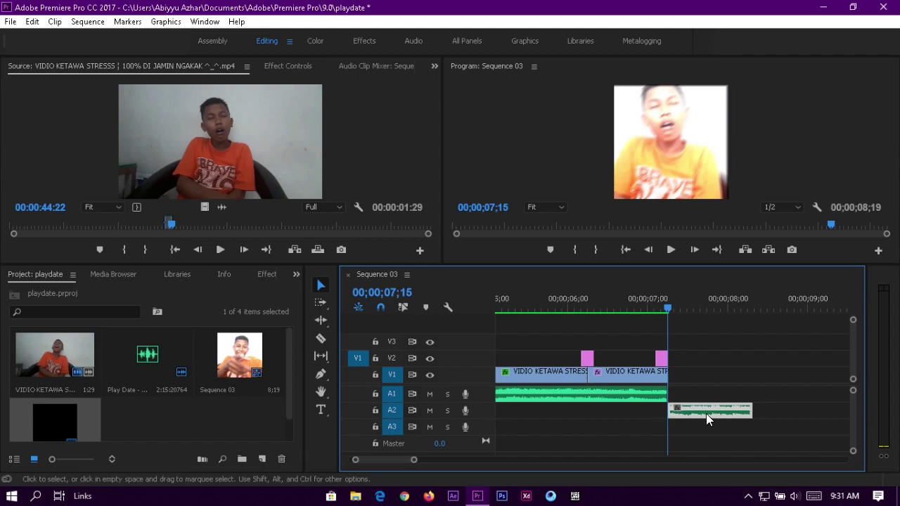
click(366, 43)
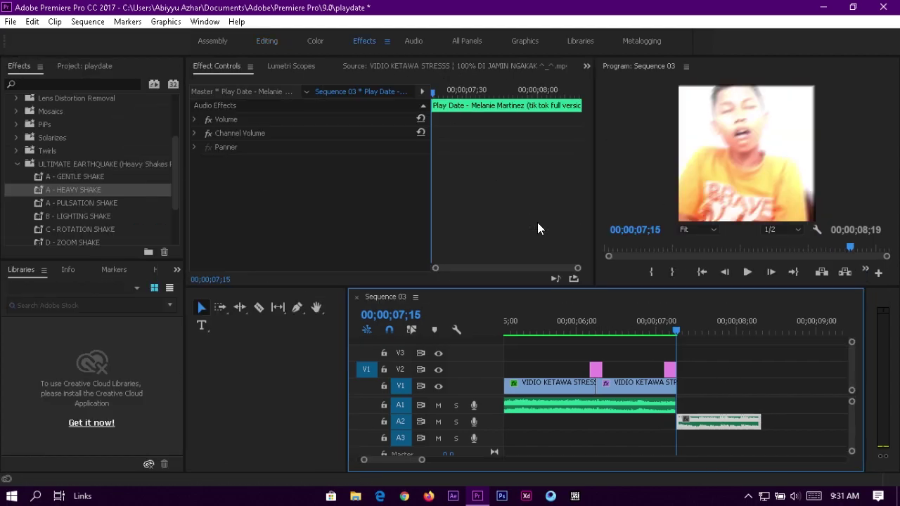
Bring up the Audio Track Mixer panel.
key(shift+9)
click(205, 21)
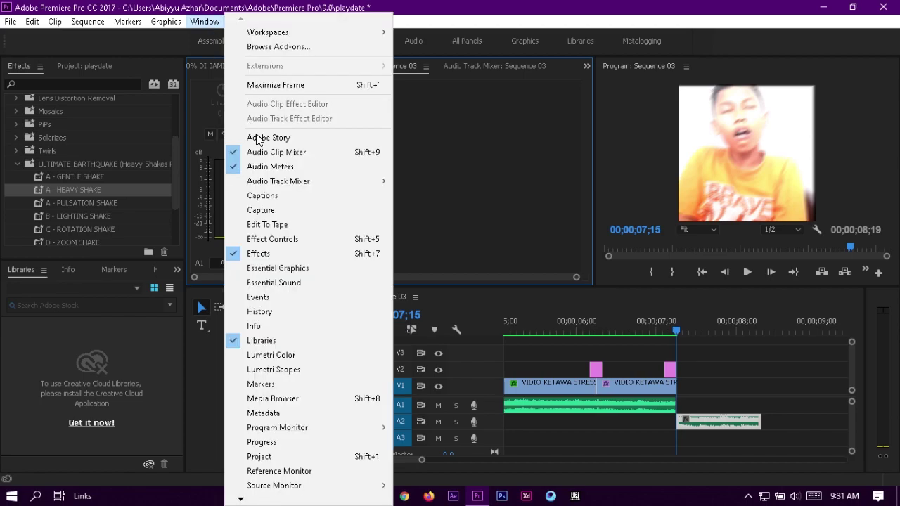
click(482, 103)
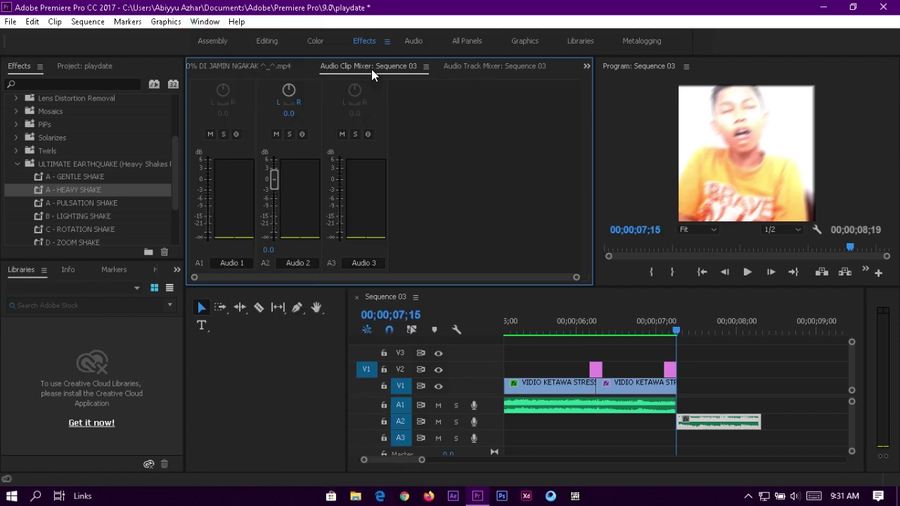
click(205, 21)
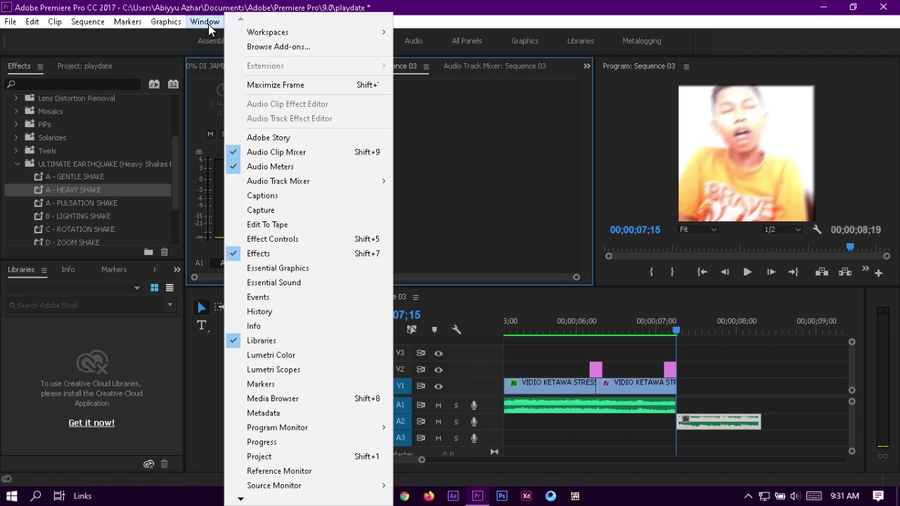
click(288, 152)
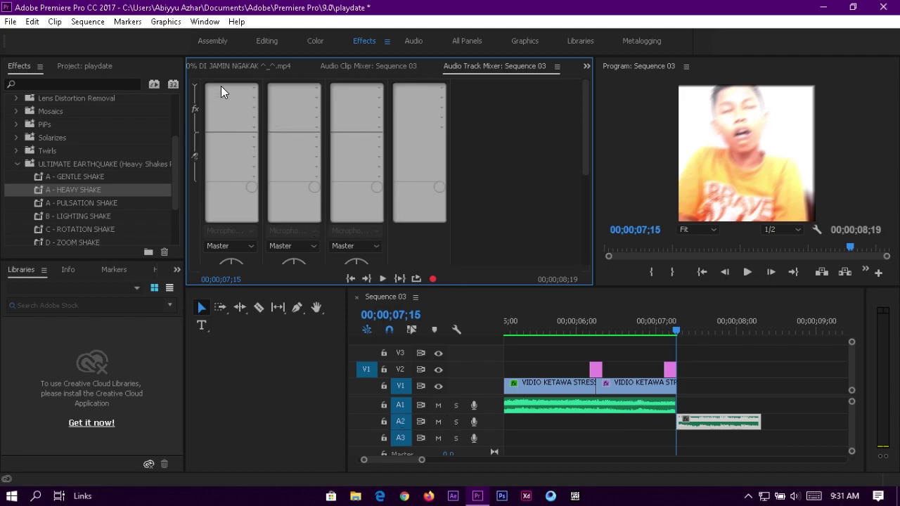
Insert Studio Reverb on Audio 2 and raise its Decay to about 7308 ms.
click(317, 87)
mouse_move(337, 193)
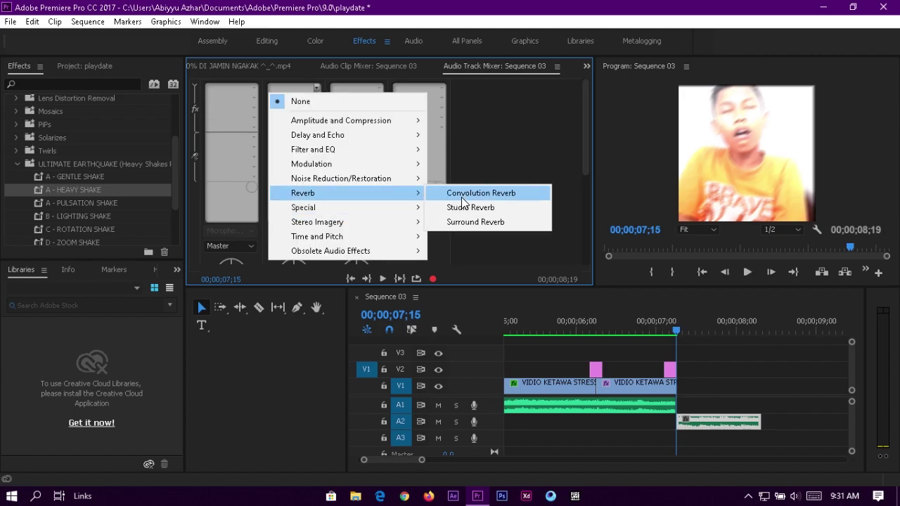
click(464, 210)
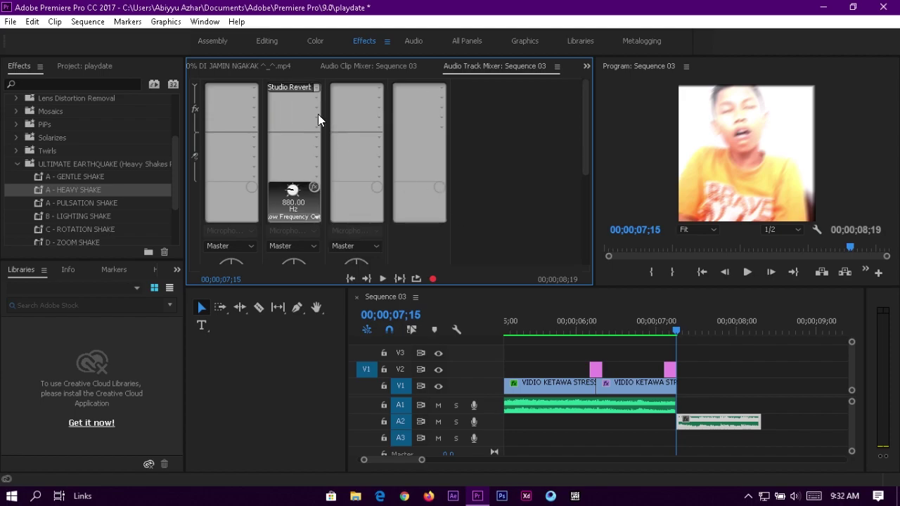
double_click(291, 88)
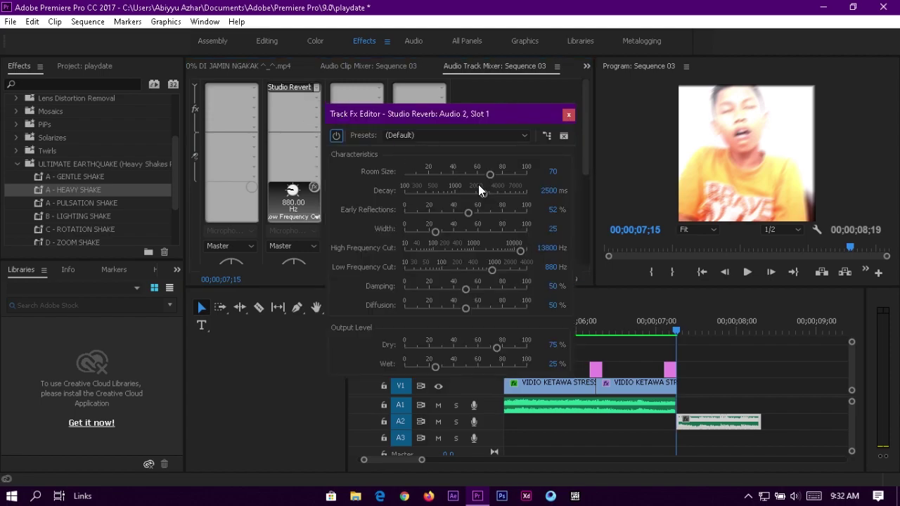
drag(483, 193, 518, 195)
click(569, 114)
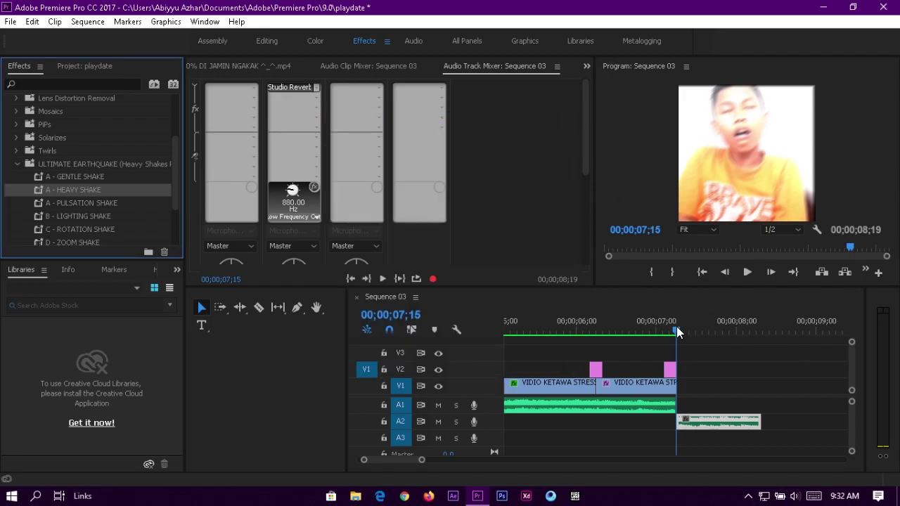
Play the ending to hear the reverb tail, then return to the Editing workspace.
click(643, 329)
key(space)
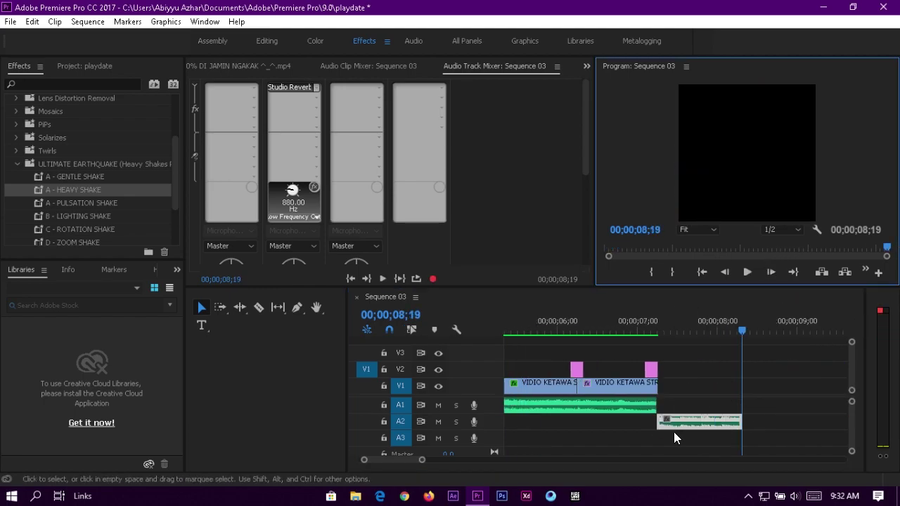
click(263, 41)
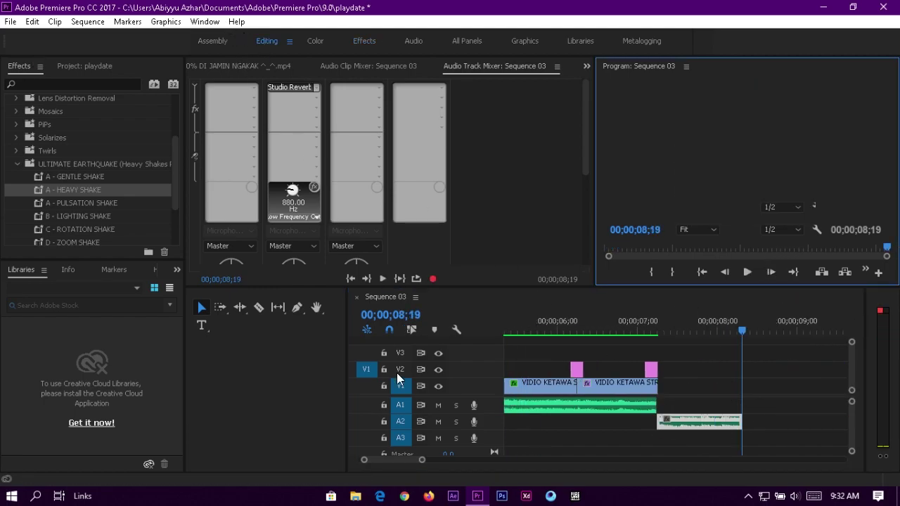
Create a new 720x720 Black Video item in the project.
click(260, 460)
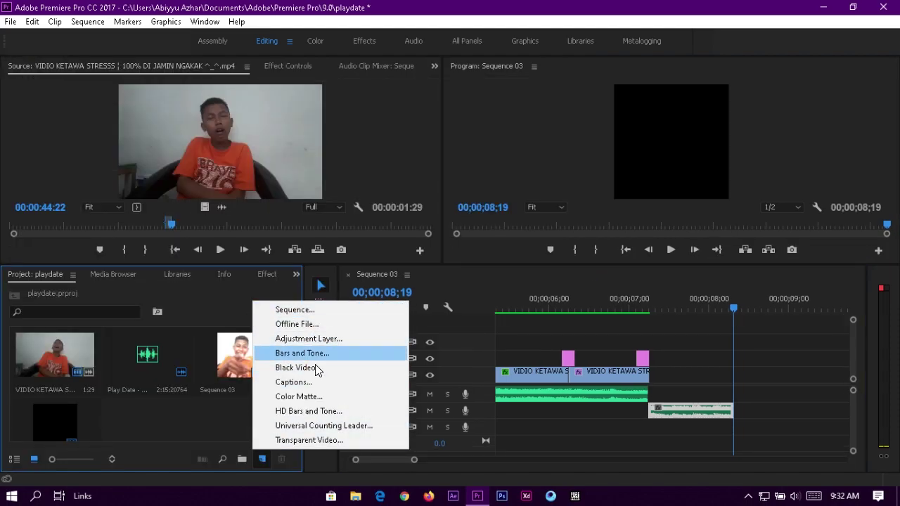
click(339, 374)
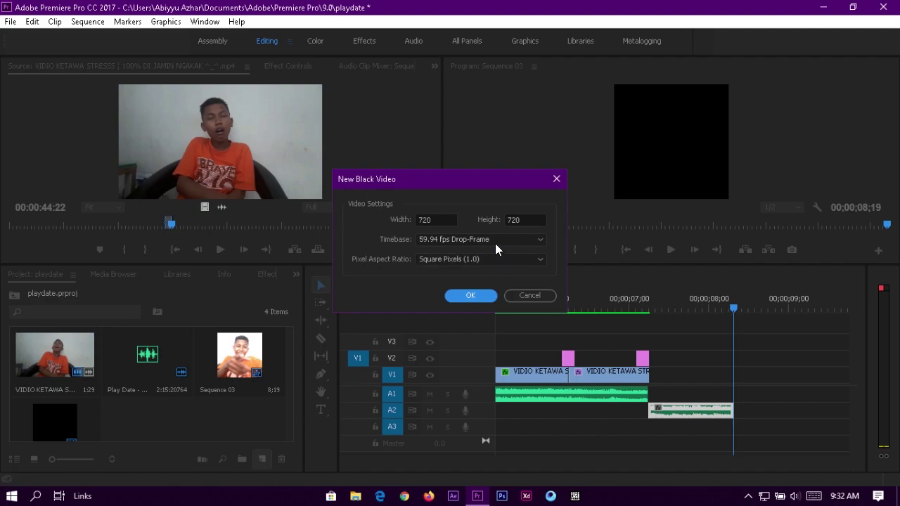
click(471, 296)
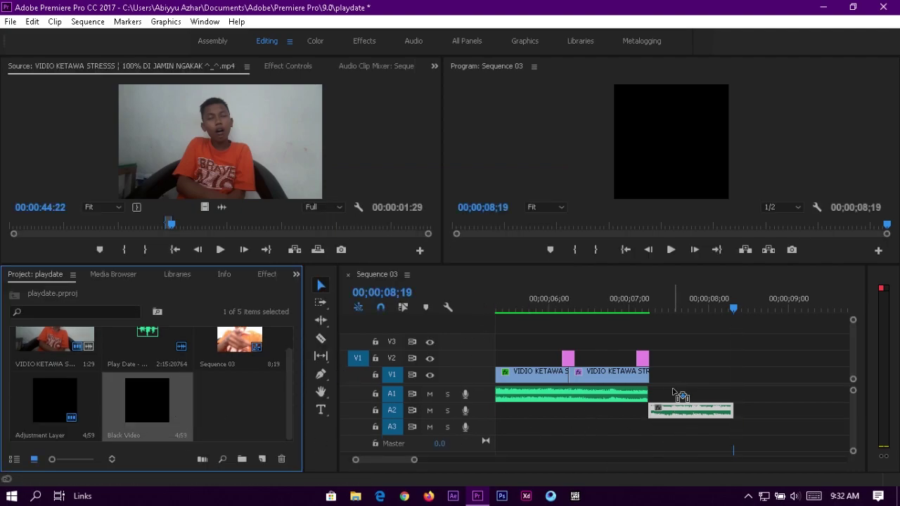
Place the Black Video on V1 after the clips, preview the fade to black, and trim it to end at 10;14.
drag(680, 396, 657, 374)
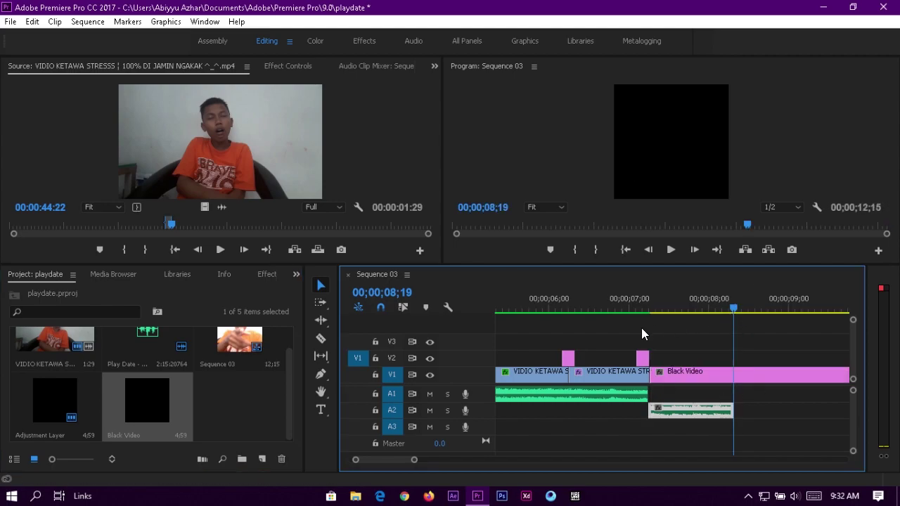
drag(723, 308, 630, 303)
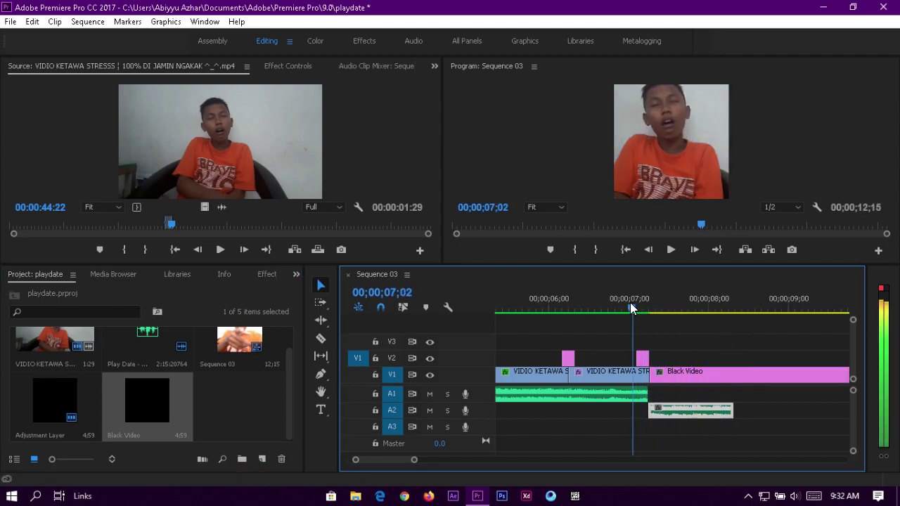
key(space)
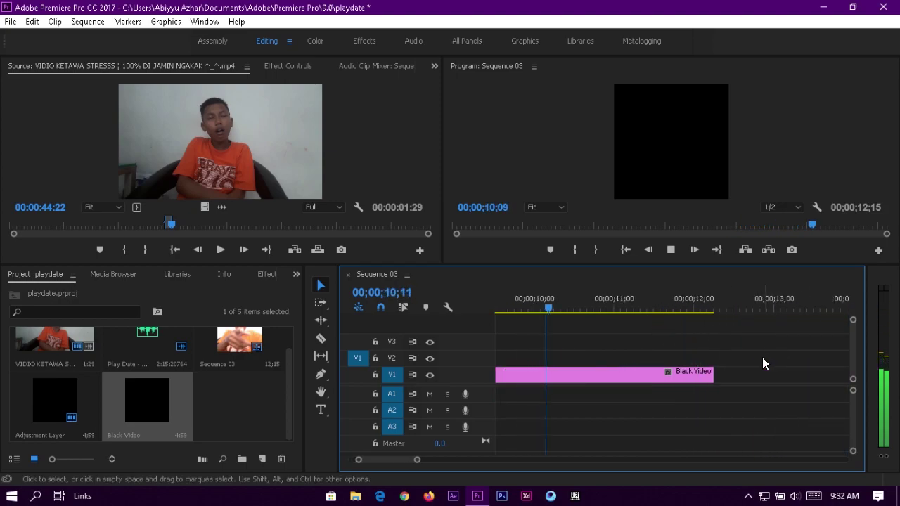
drag(417, 461, 440, 460)
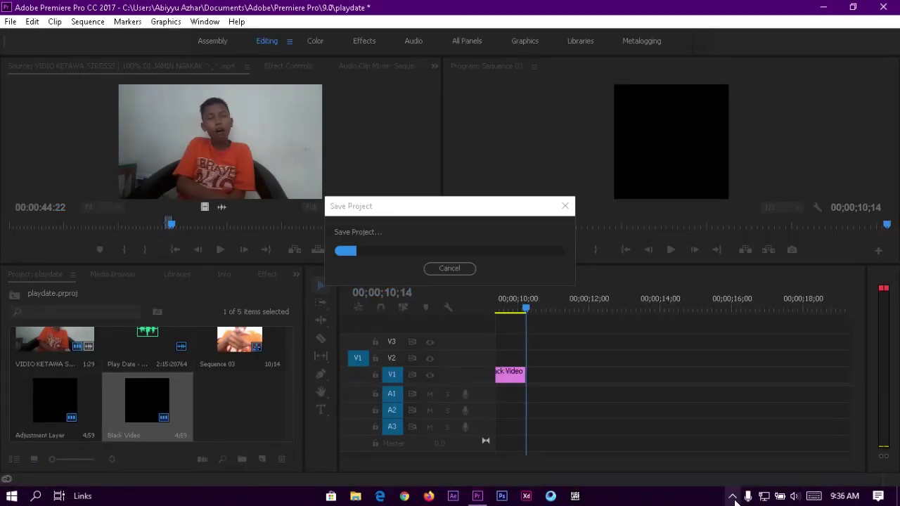
Export Sequence 03 as a 720x720 H.264 MP4 to D:\VIDEO\HASIL EDITAN, then go to File Explorer.
click(11, 22)
mouse_move(120, 388)
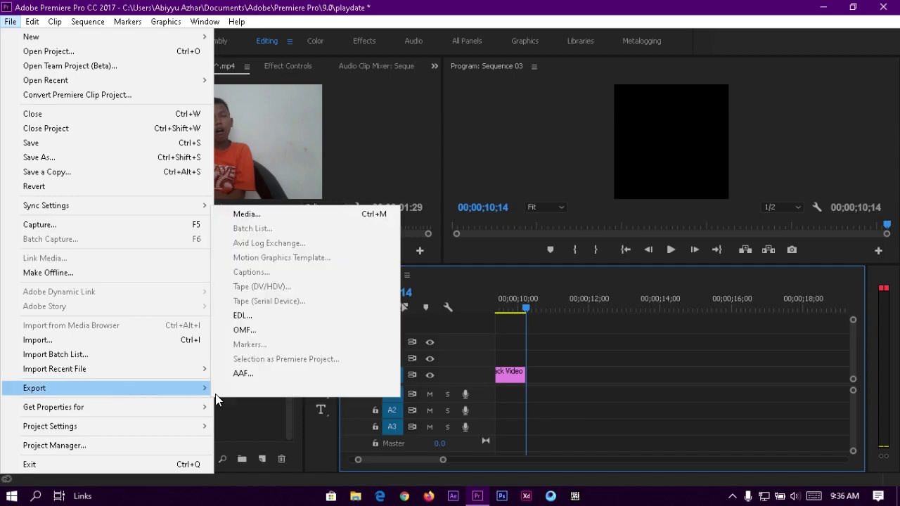
click(239, 214)
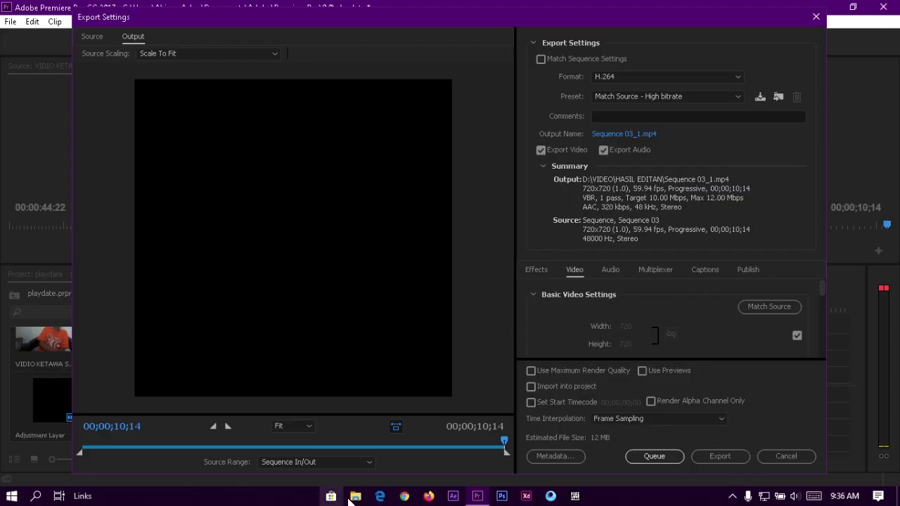
click(354, 497)
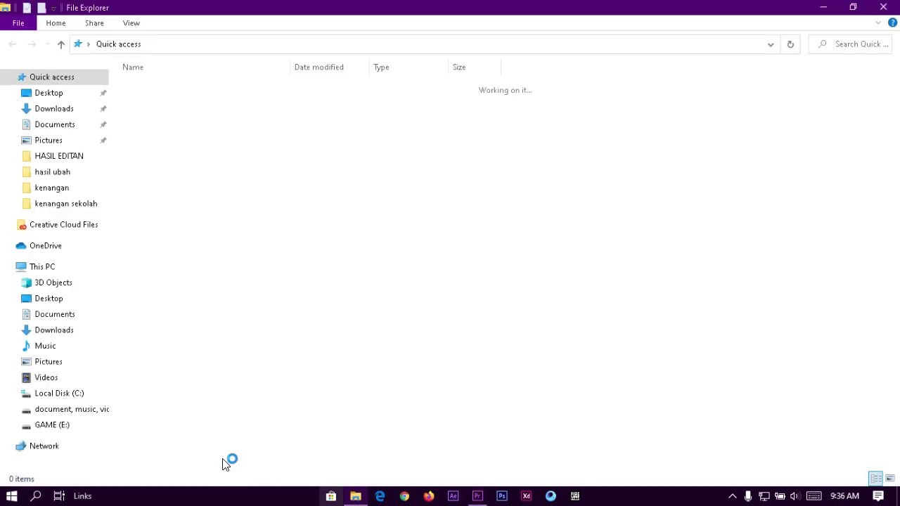
Browse to D:\VIDEO\HASIL EDITAN and play the exported playdate video.
click(57, 409)
double_click(149, 295)
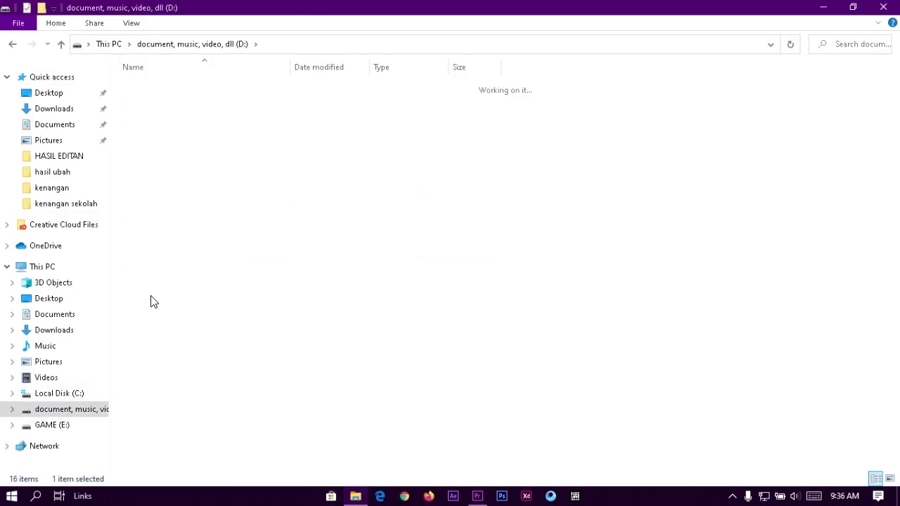
double_click(190, 102)
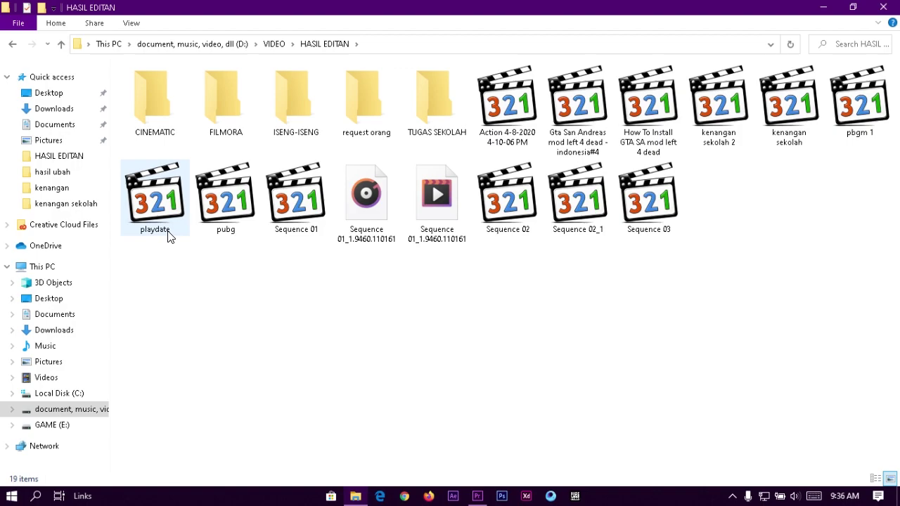
double_click(176, 196)
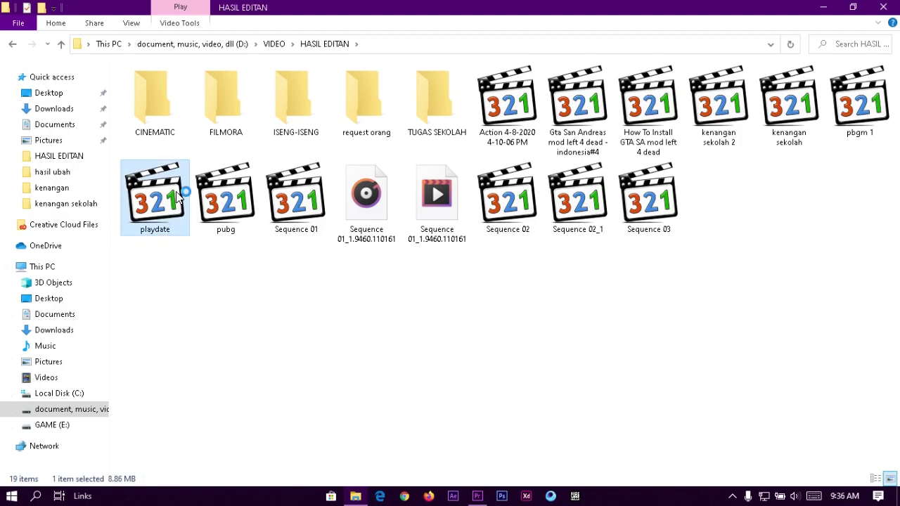